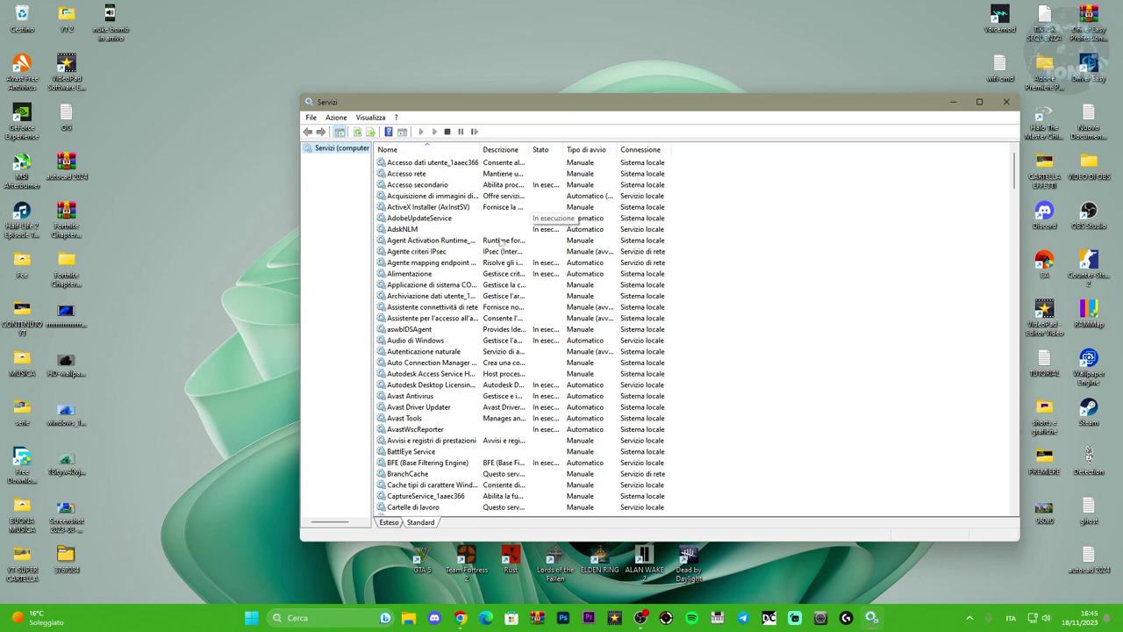
Find the Audio di Windows service and open its properties to check its startup type and service status.
scroll(501, 241, up, 7)
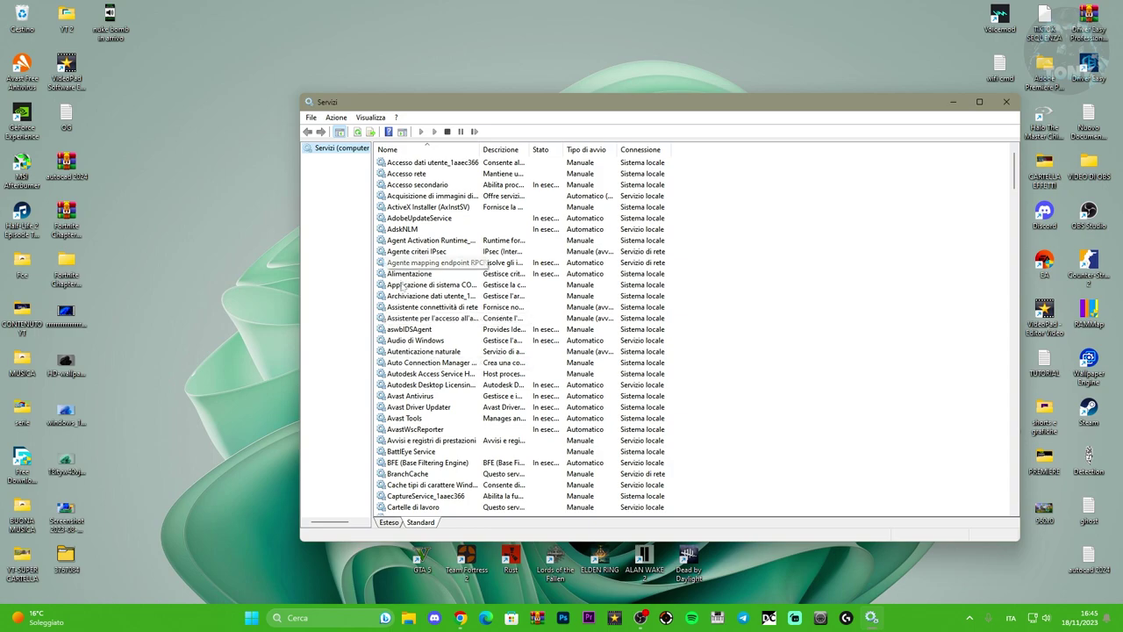
click(406, 339)
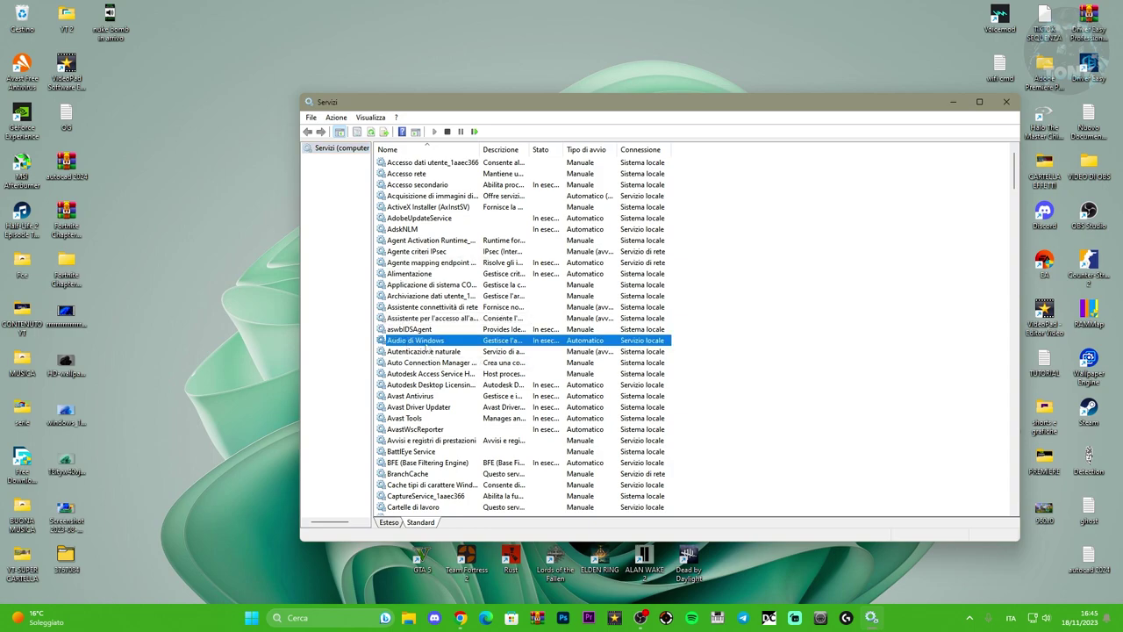
drag(798, 109, 758, 89)
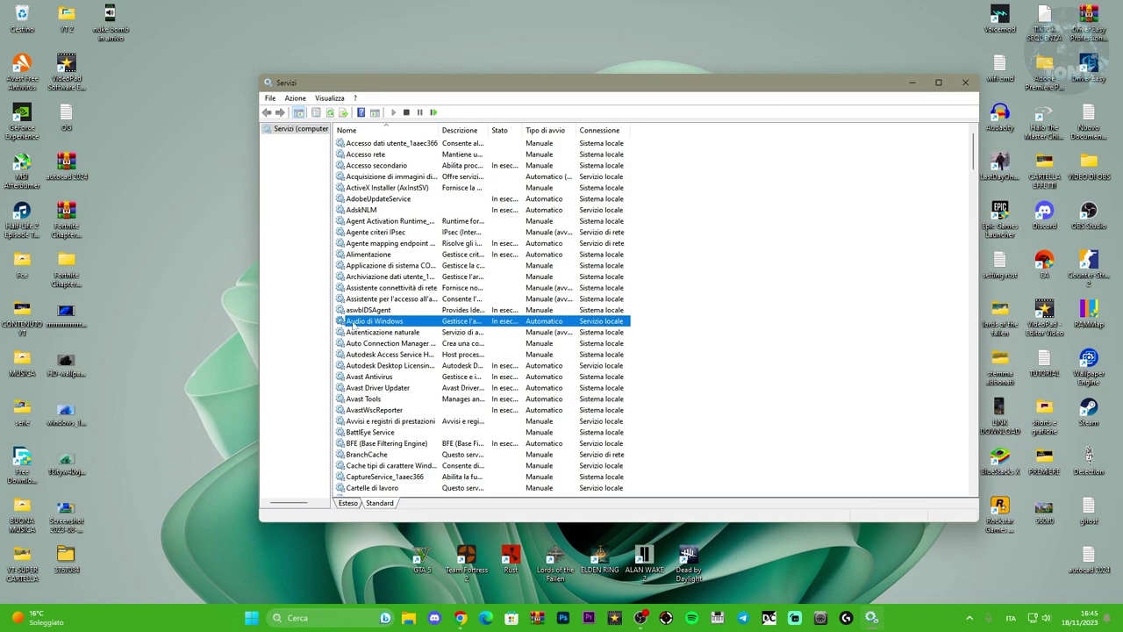
right_click(393, 323)
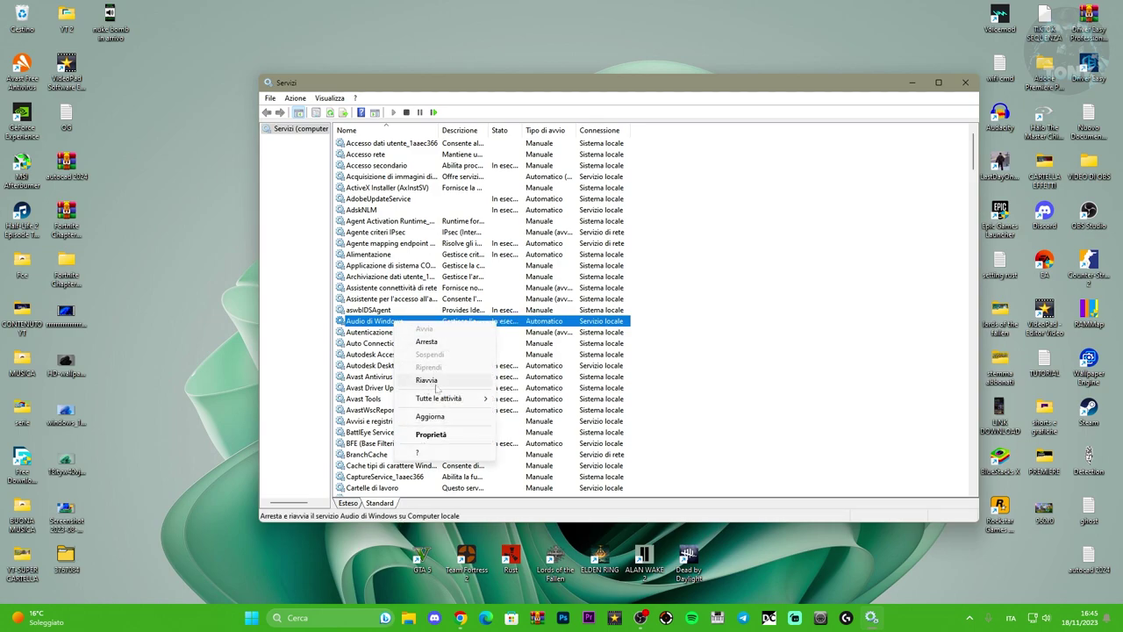
click(393, 323)
double_click(393, 323)
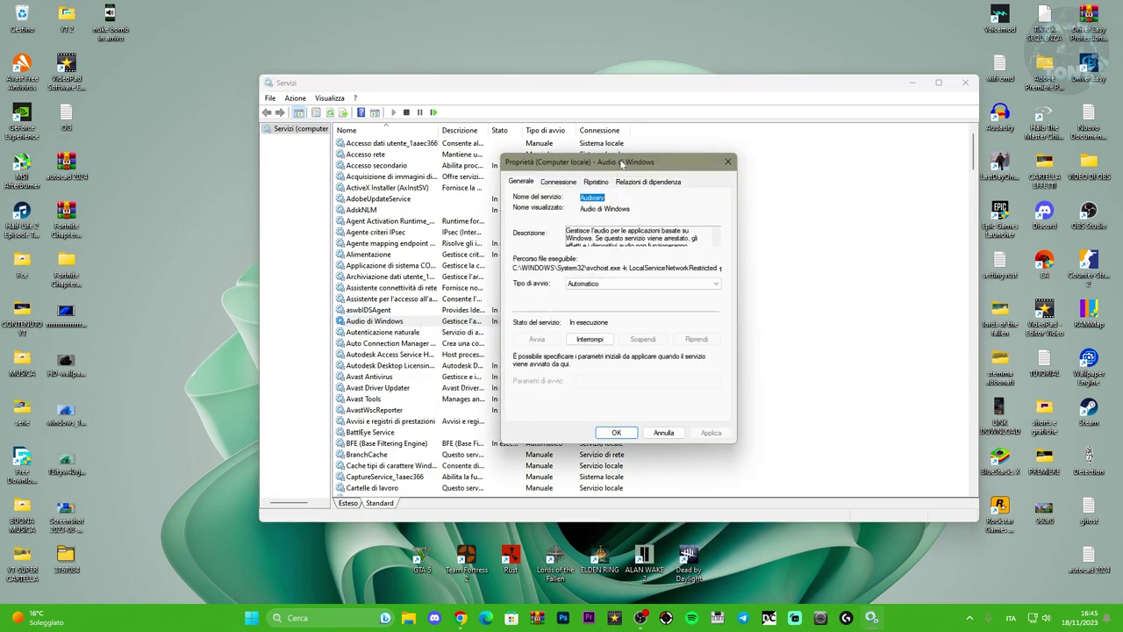
drag(623, 163, 644, 144)
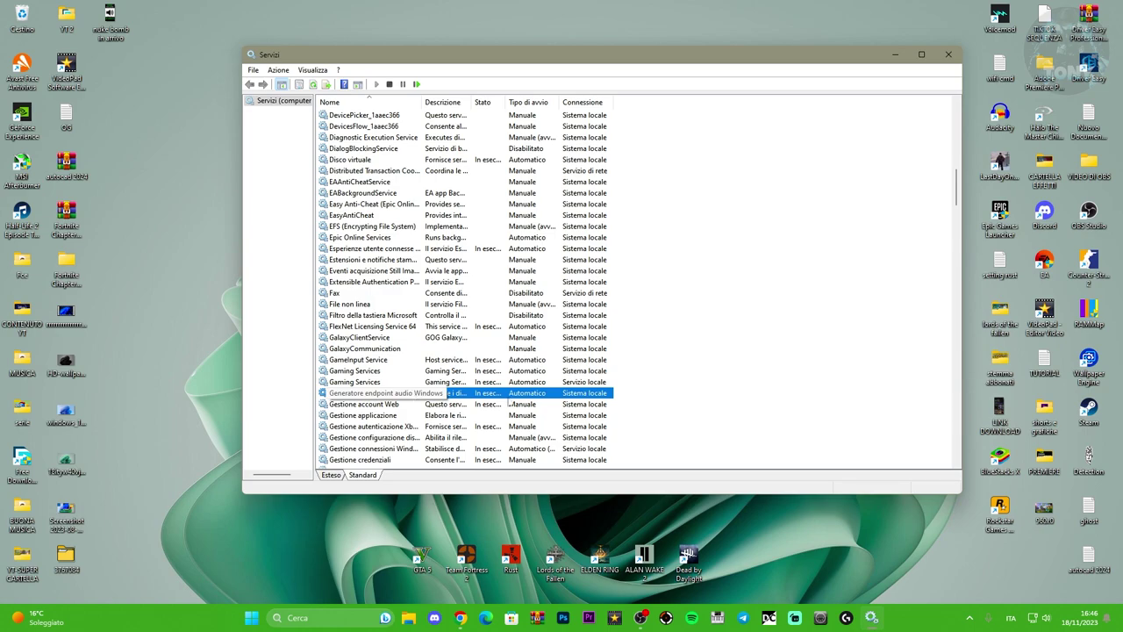
Check the restart option, startup type and status of the Generatore endpoint audio Windows service, and close its properties.
right_click(468, 398)
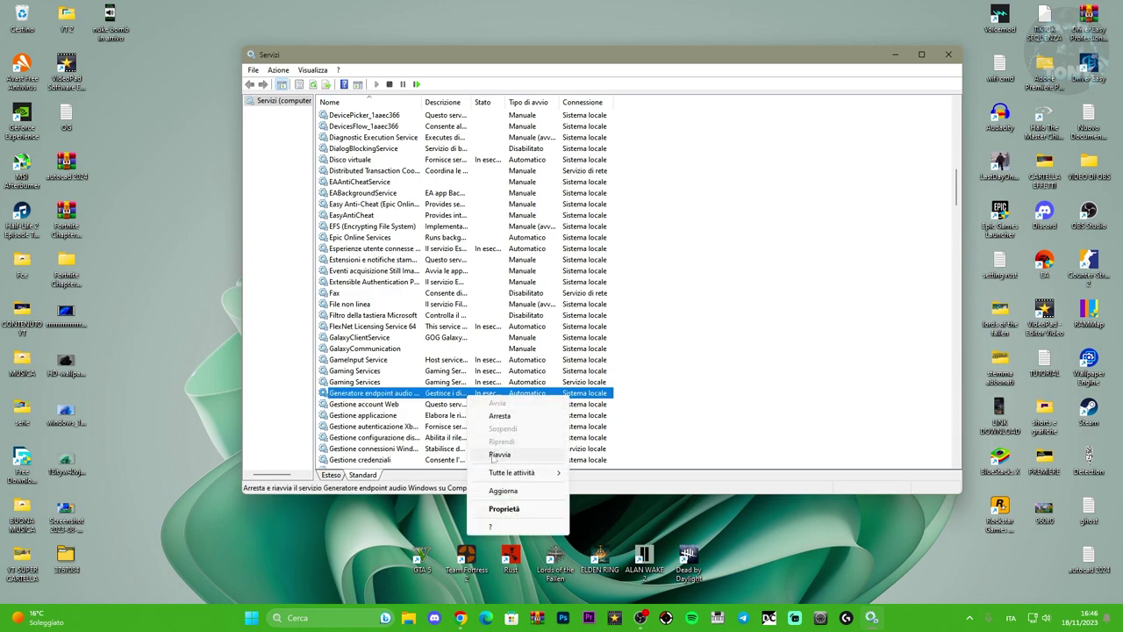
double_click(386, 395)
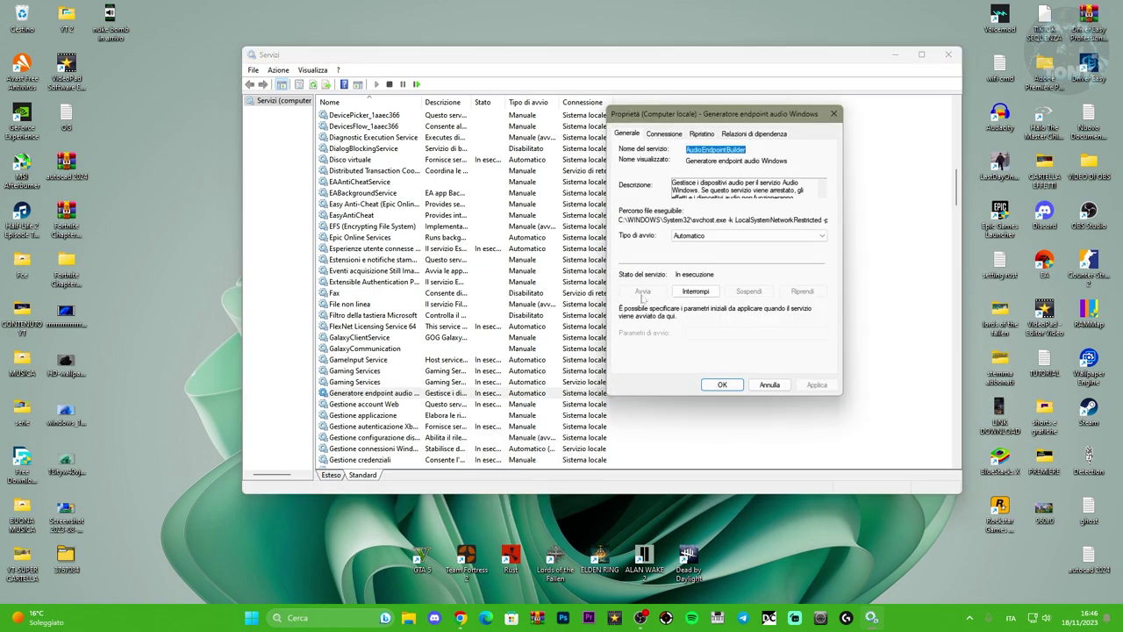
click(719, 386)
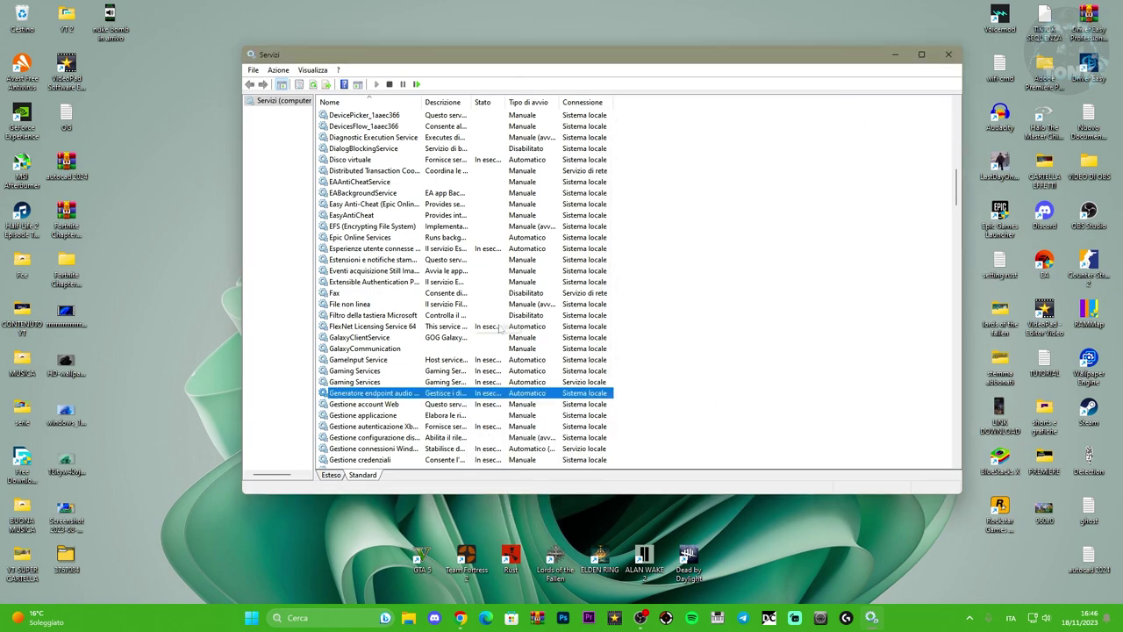
Set the startup type of the Plug and Play service to Automatico and apply the change.
scroll(498, 327, down, 20)
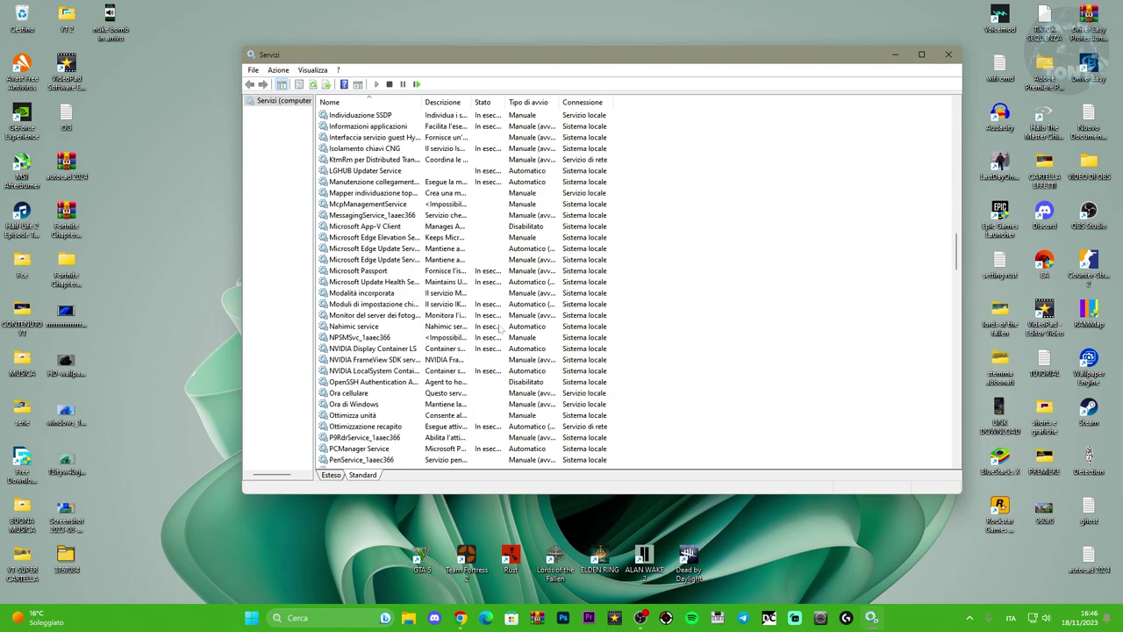
click(355, 397)
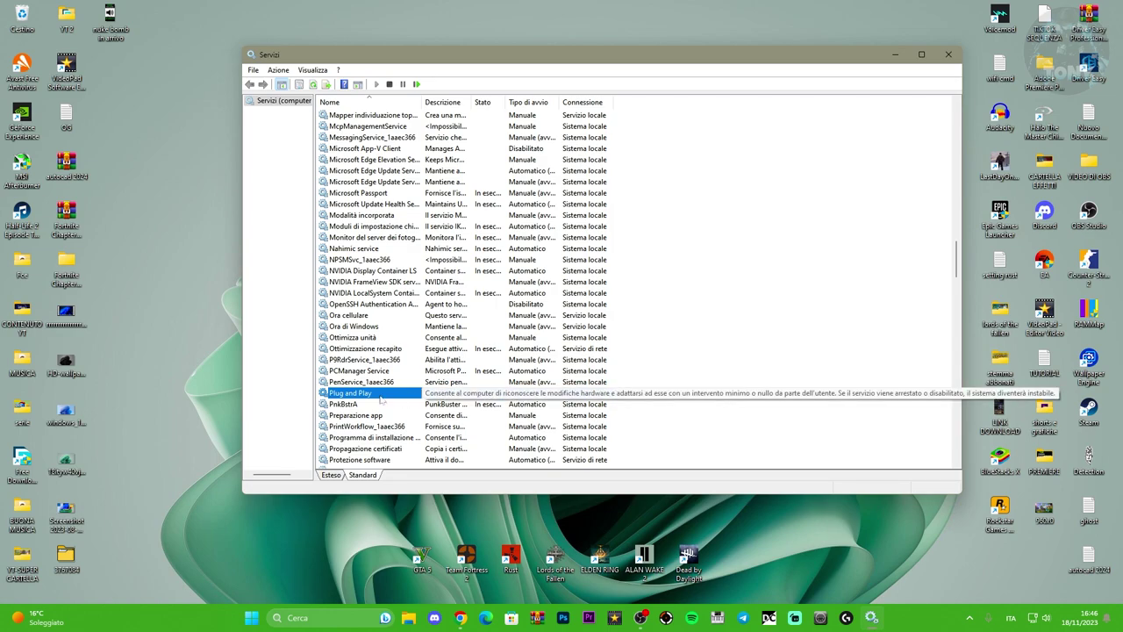
double_click(395, 395)
click(699, 237)
click(699, 255)
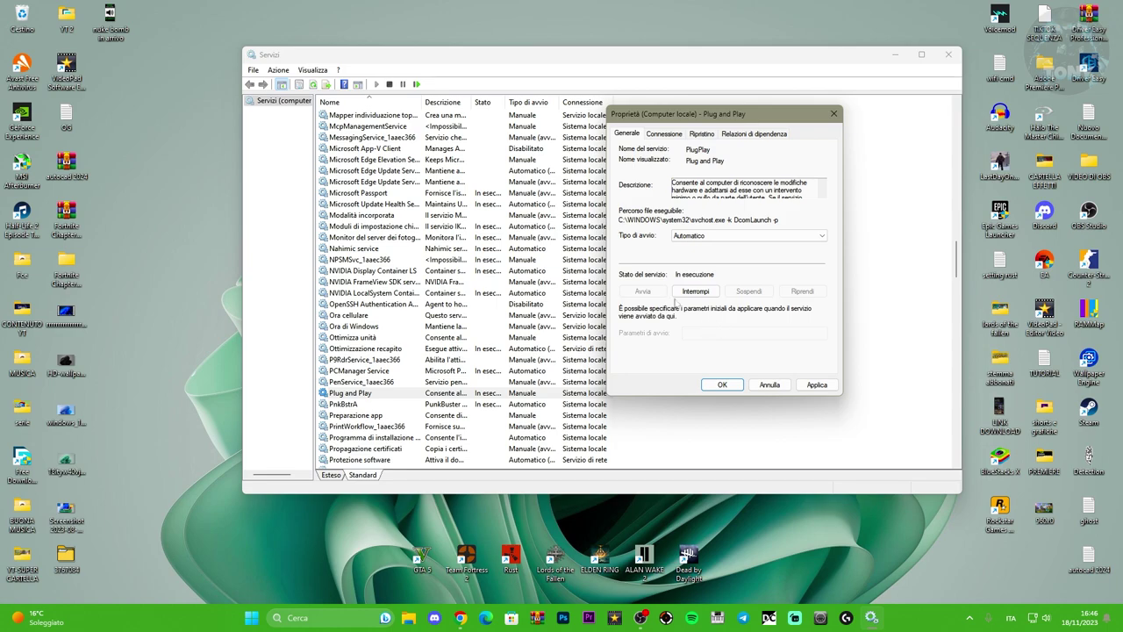
click(816, 386)
click(723, 385)
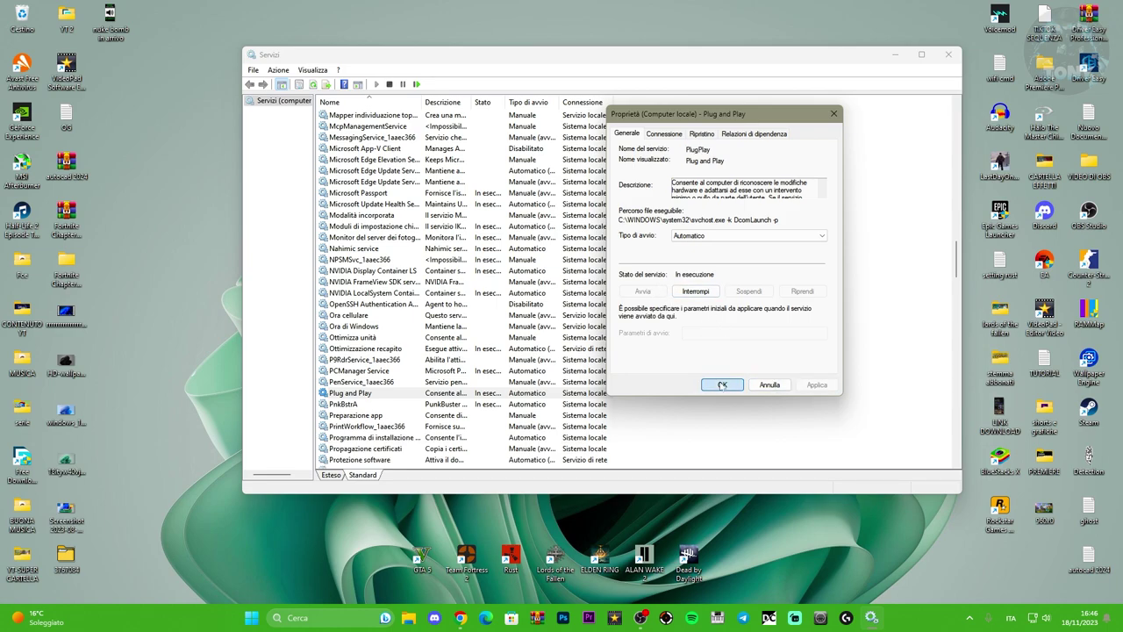
Find the Chiamata di procedura remota (RPC) service and examine its startup type, status and available actions.
scroll(376, 321, down, 5)
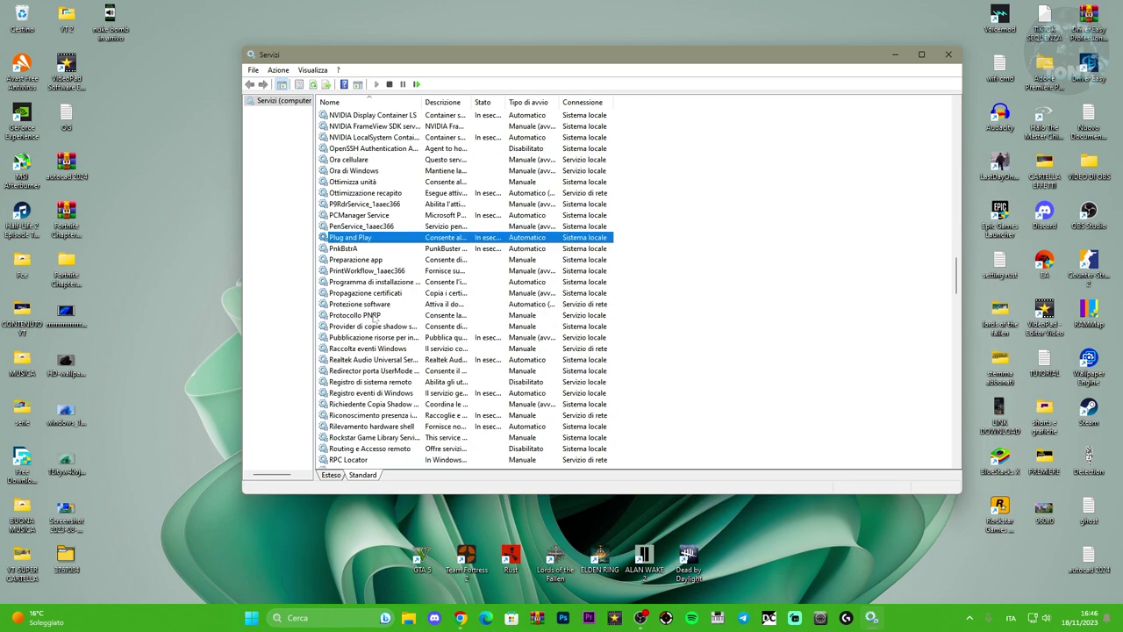
scroll(374, 317, down, 2)
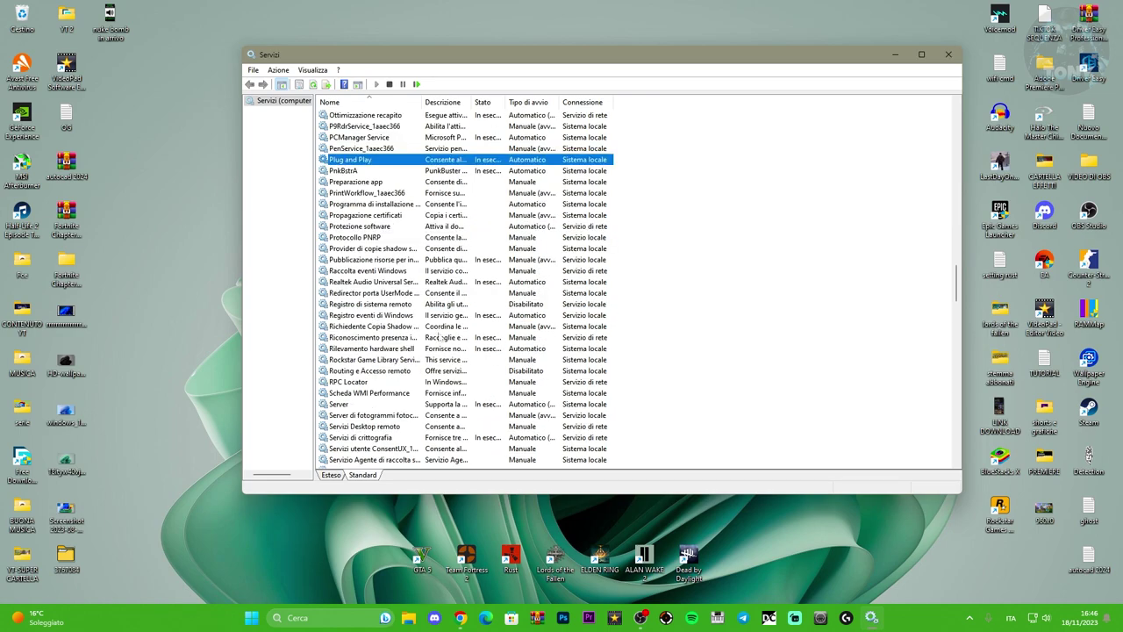
scroll(429, 346, up, 10)
scroll(428, 345, up, 20)
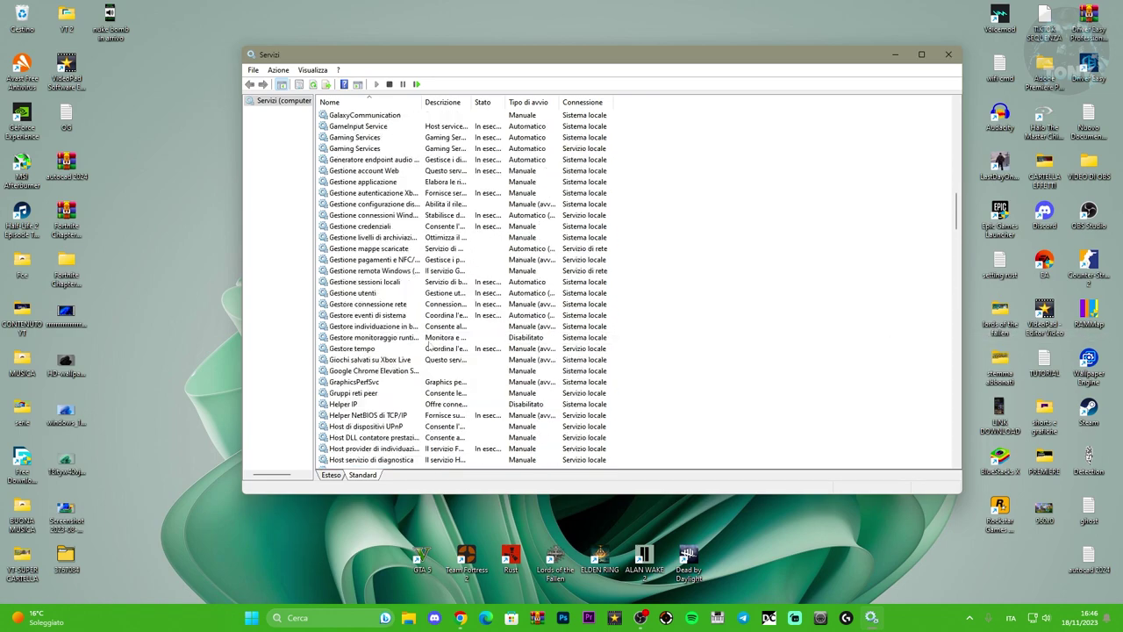
scroll(428, 346, up, 2)
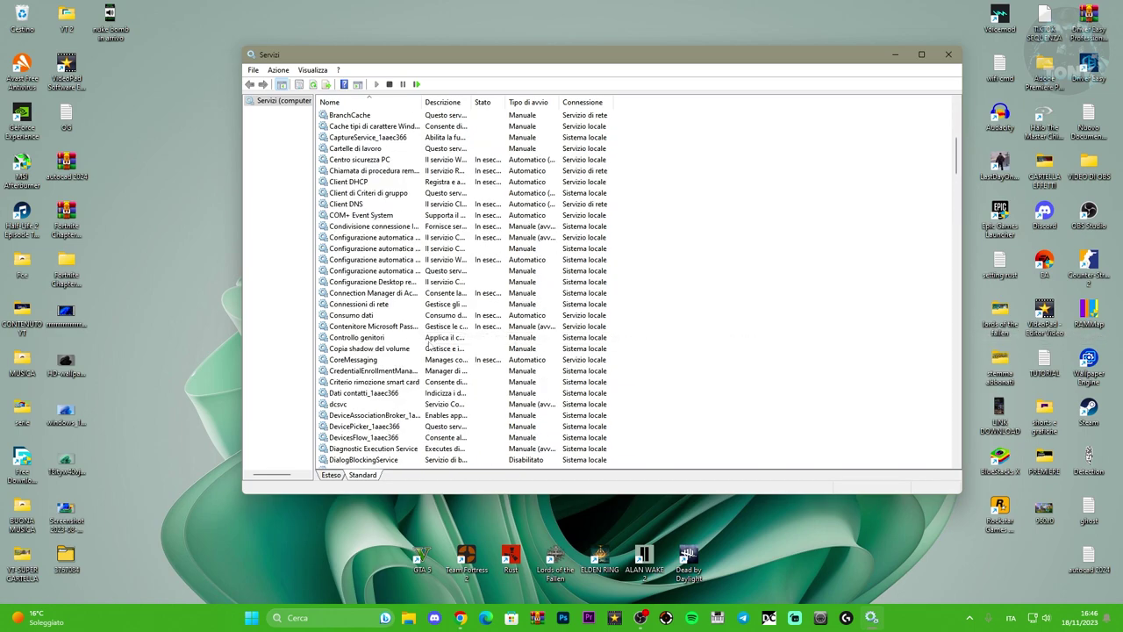
scroll(413, 341, up, 2)
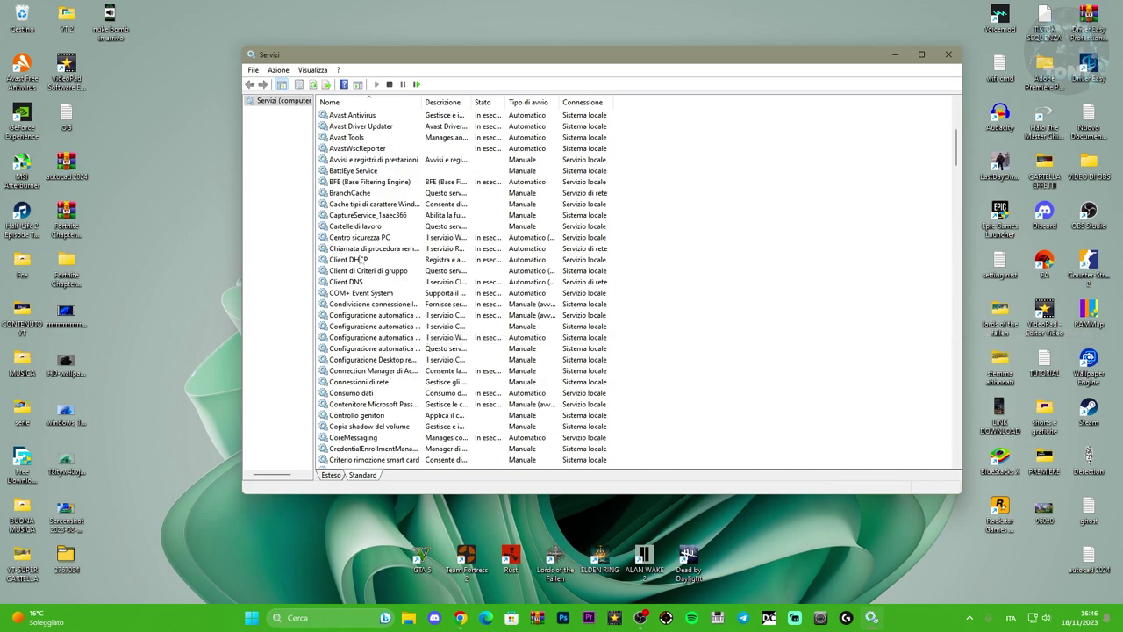
click(337, 249)
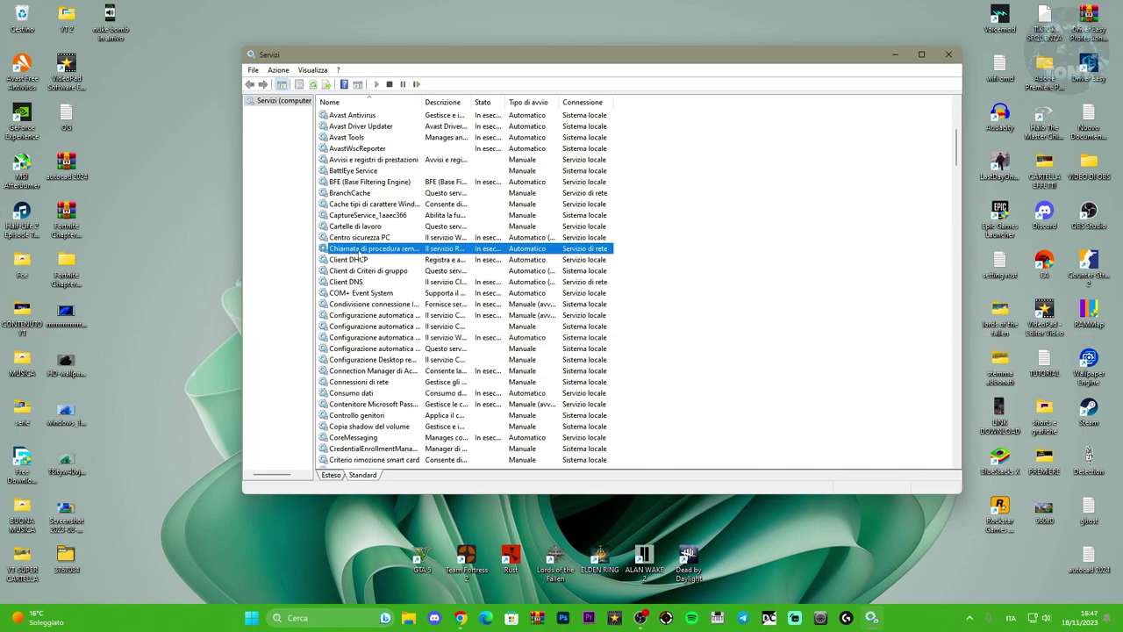
double_click(392, 249)
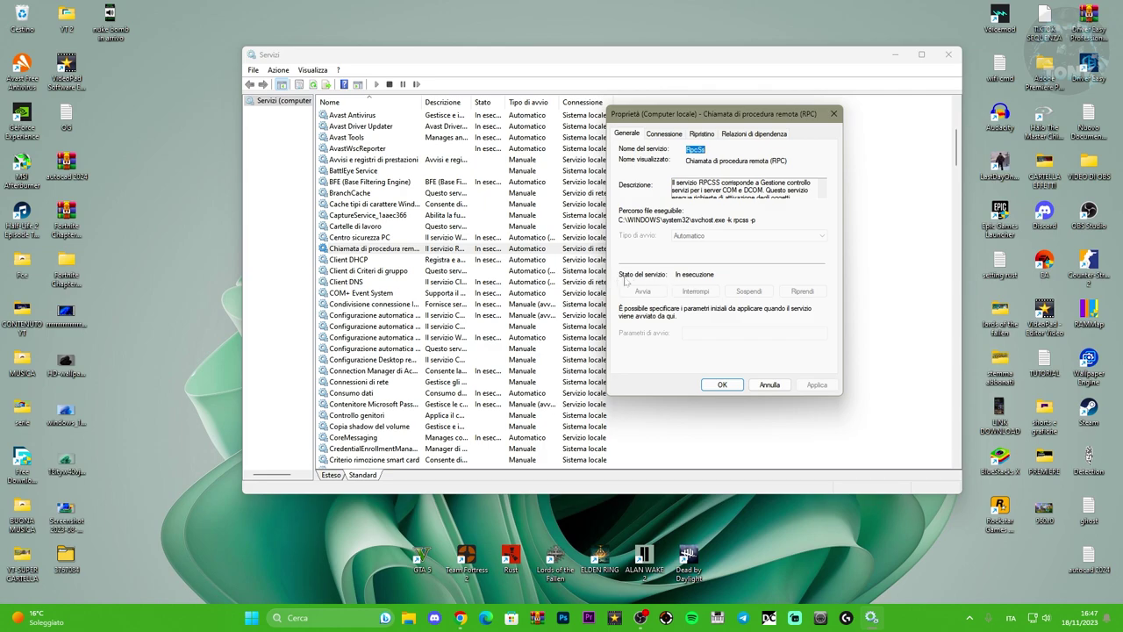
click(833, 114)
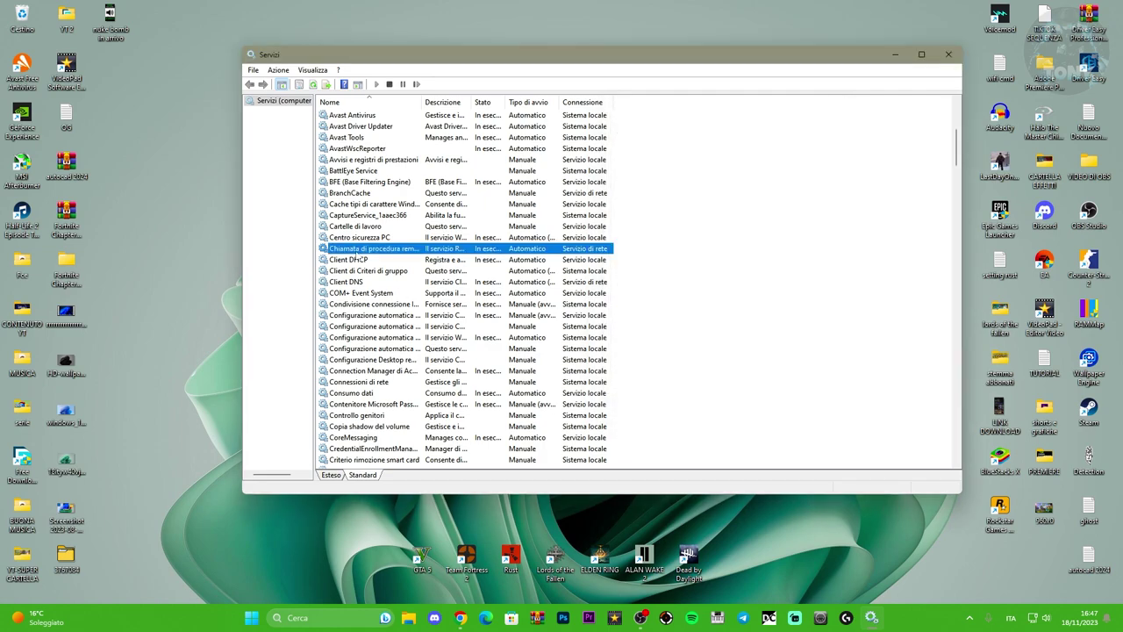
right_click(377, 249)
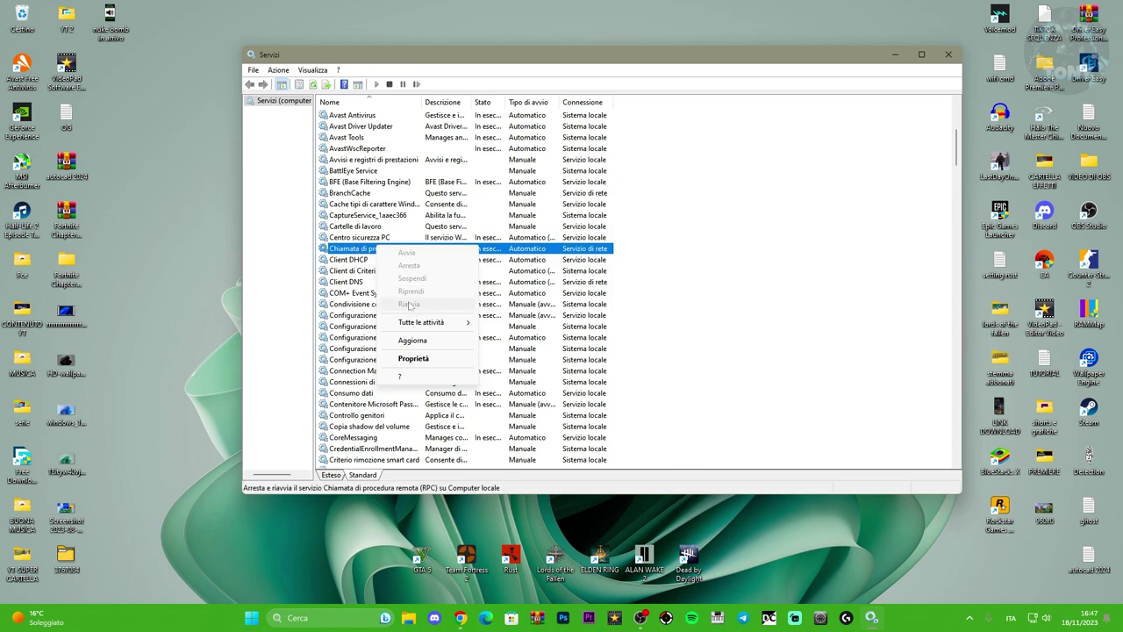
click(360, 254)
Close the Servizi window and open Gestione dispositivi in a maximized window.
drag(434, 64, 412, 64)
scroll(399, 347, up, 2)
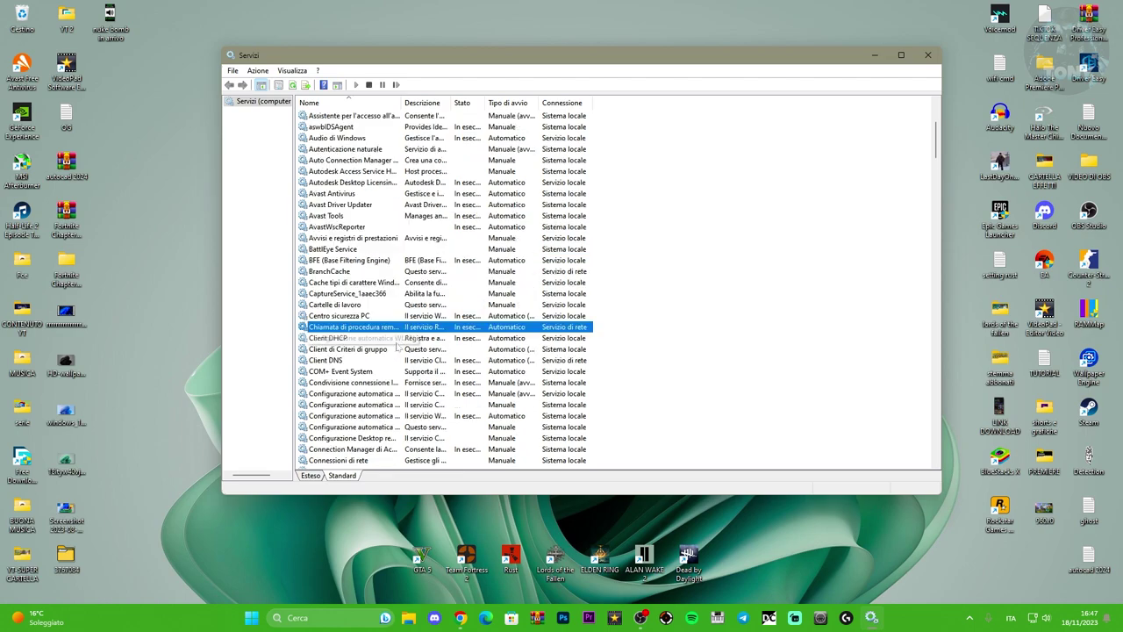
click(927, 55)
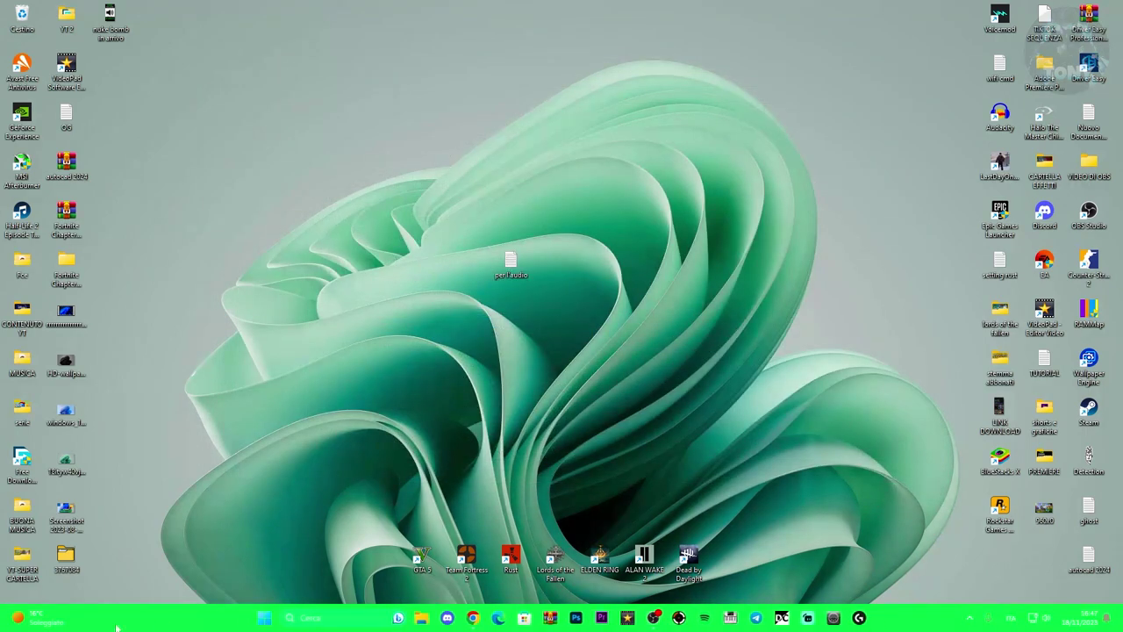
right_click(264, 618)
click(250, 358)
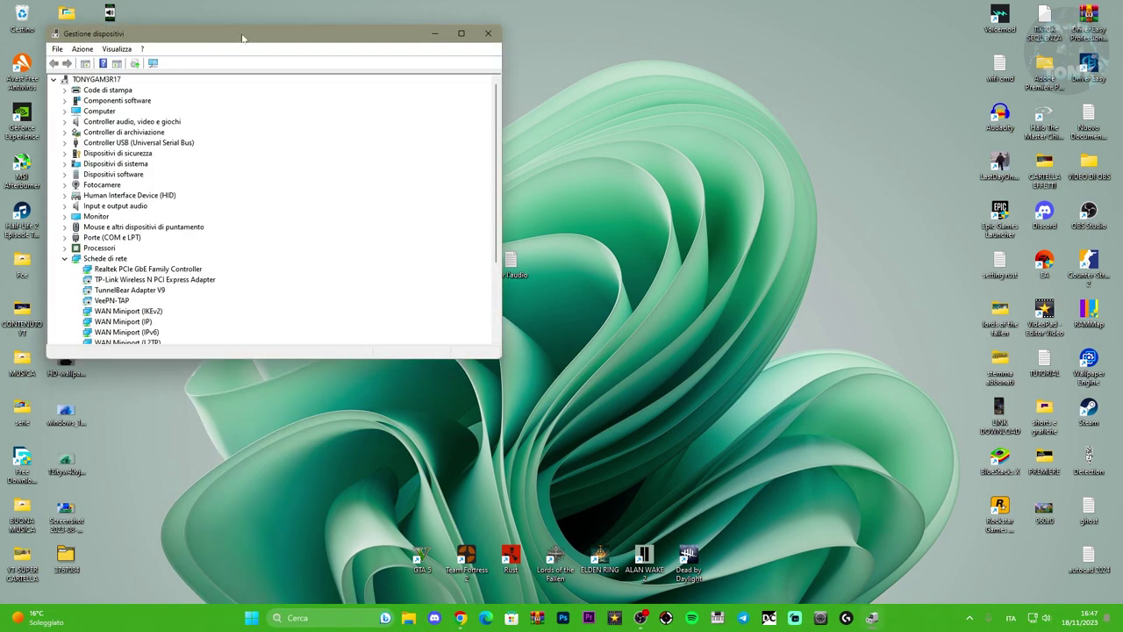
drag(244, 35, 491, 49)
scroll(614, 239, down, 4)
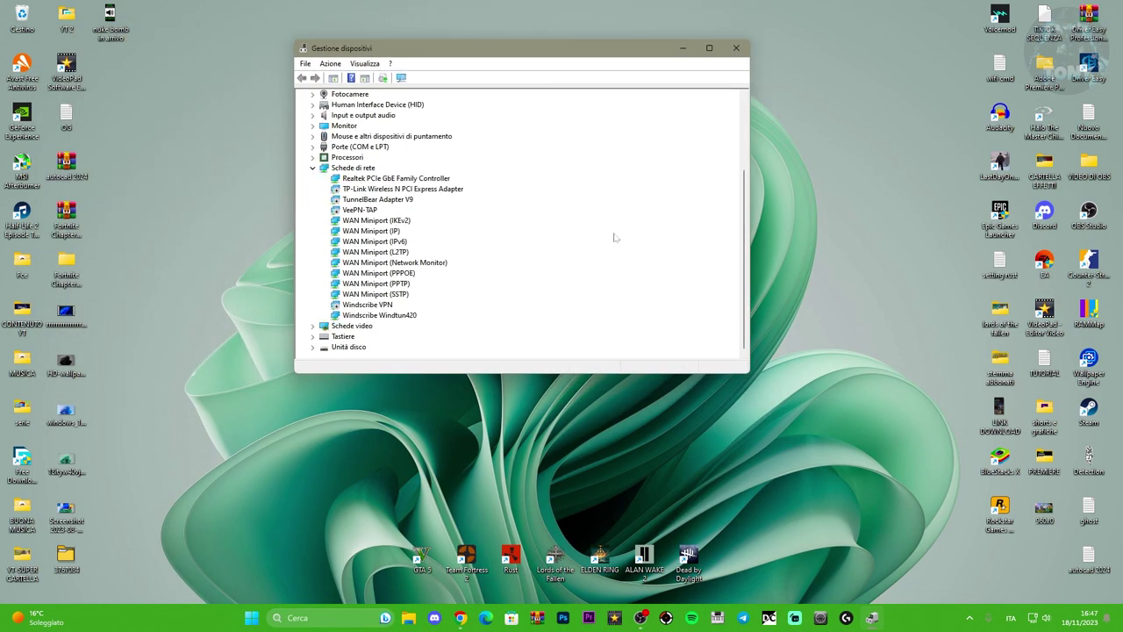
click(708, 47)
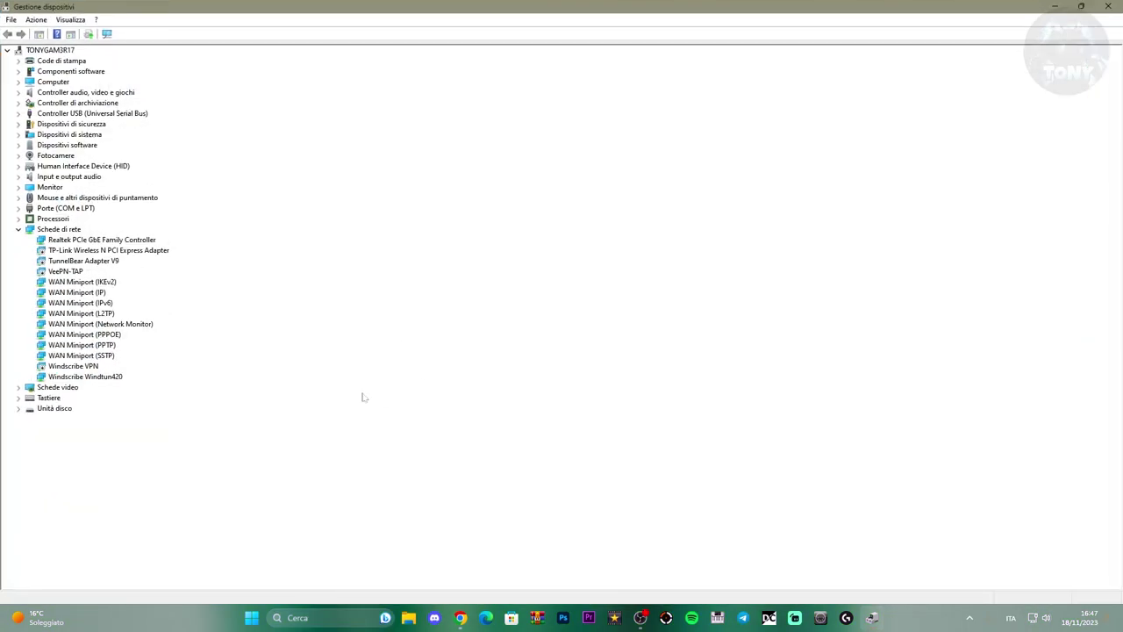
Collapse the Schede di rete category and expand Controller audio, video e giochi in the device tree.
click(17, 229)
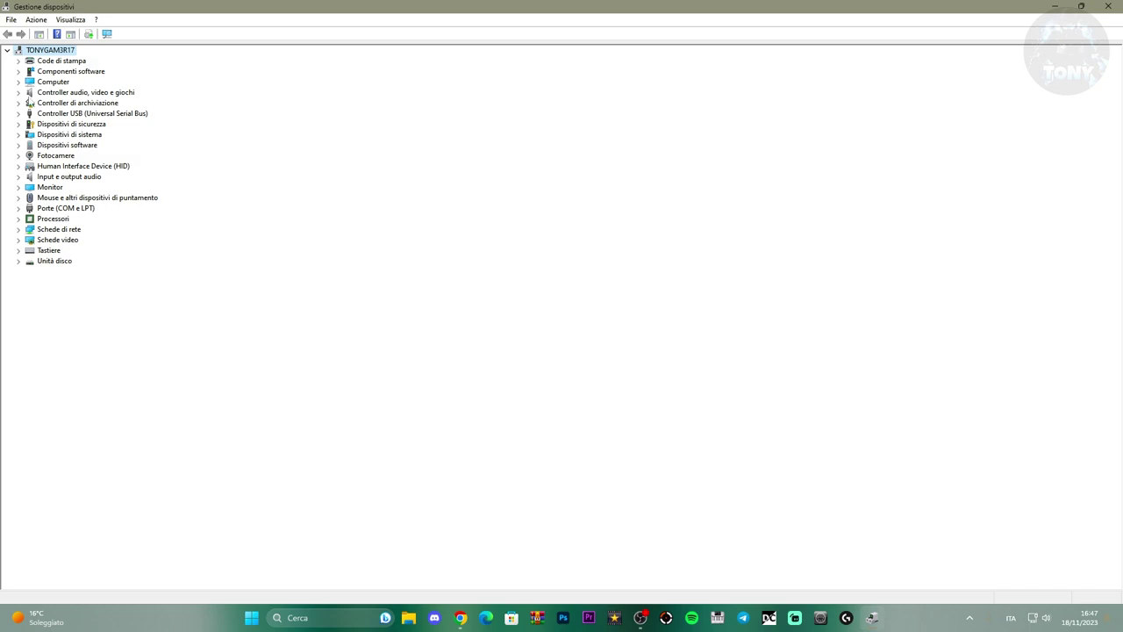
click(17, 92)
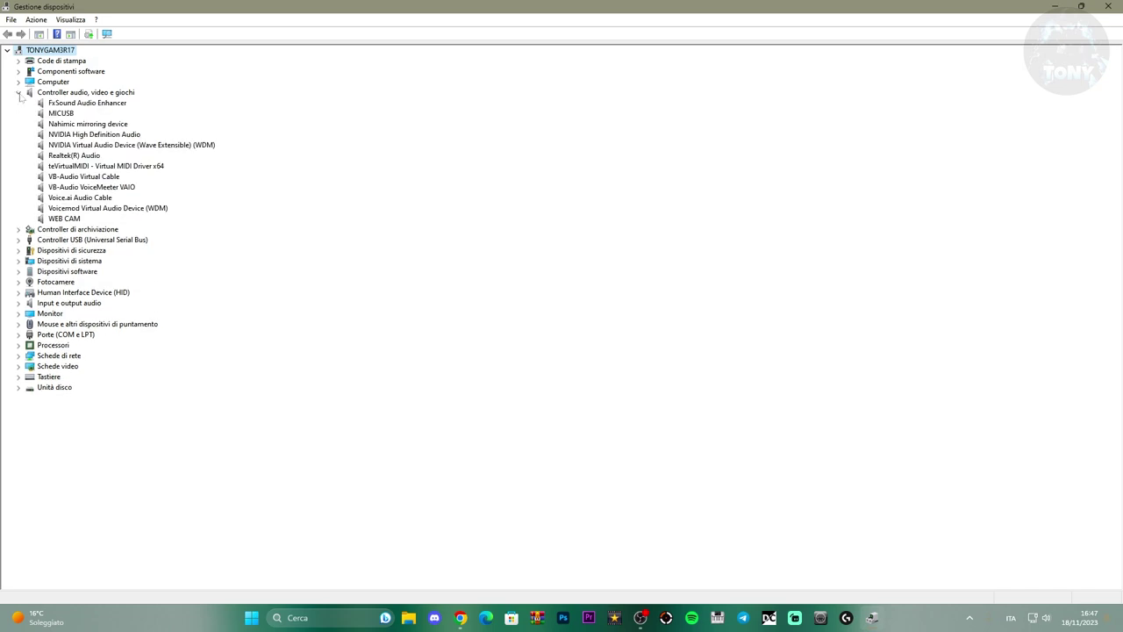
click(69, 95)
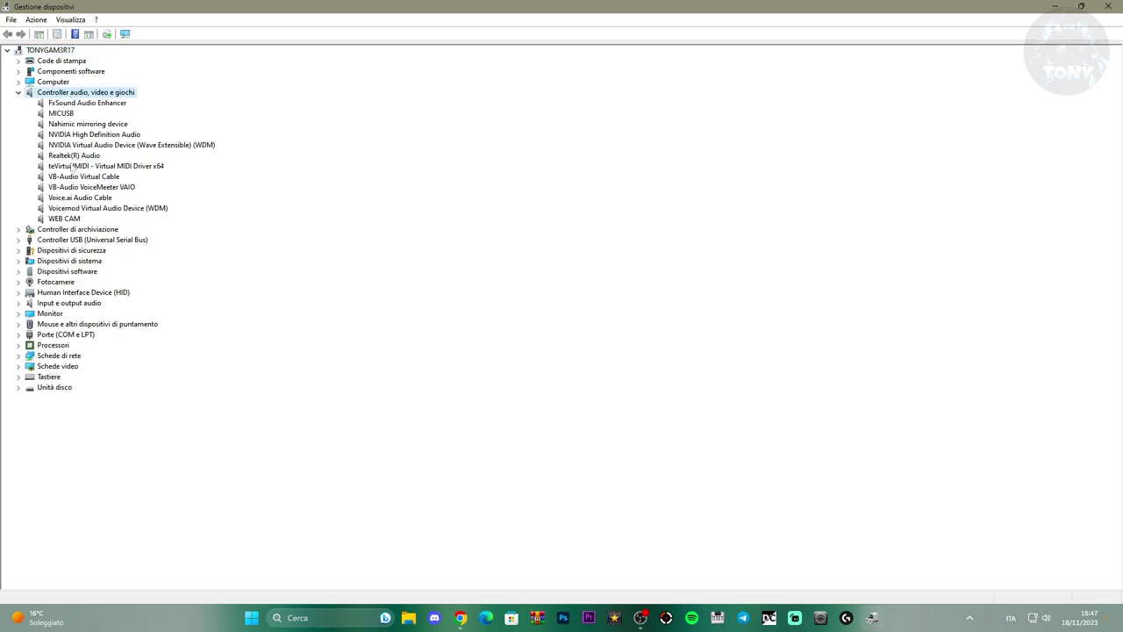
Select the Realtek(R) Audio device and display its available actions, including Disinstalla dispositivo.
click(71, 103)
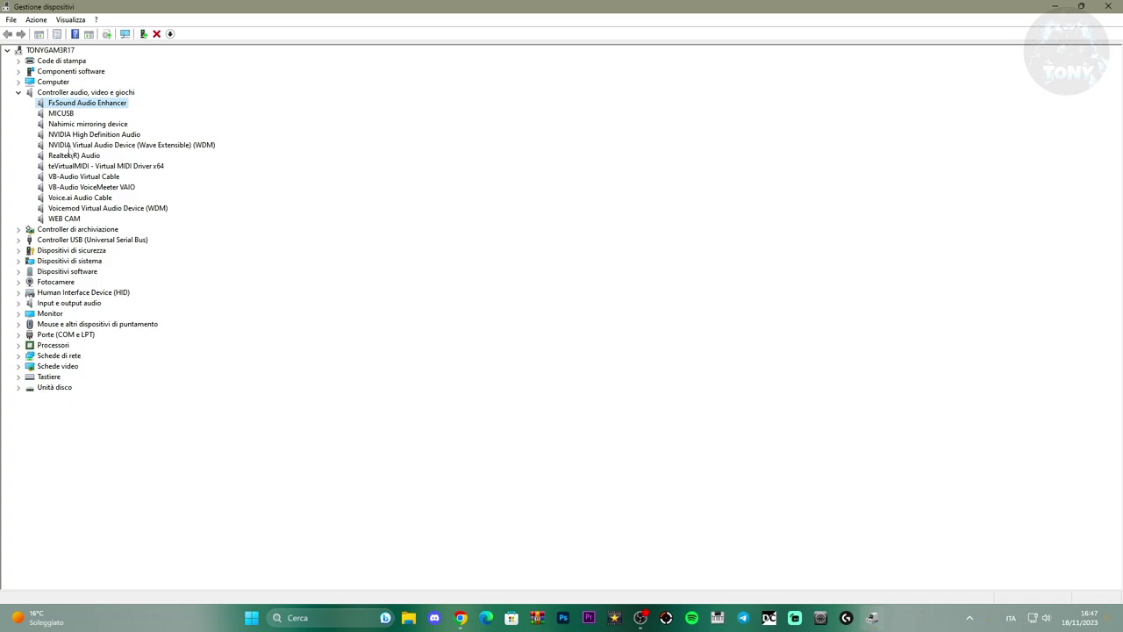
click(66, 156)
right_click(78, 157)
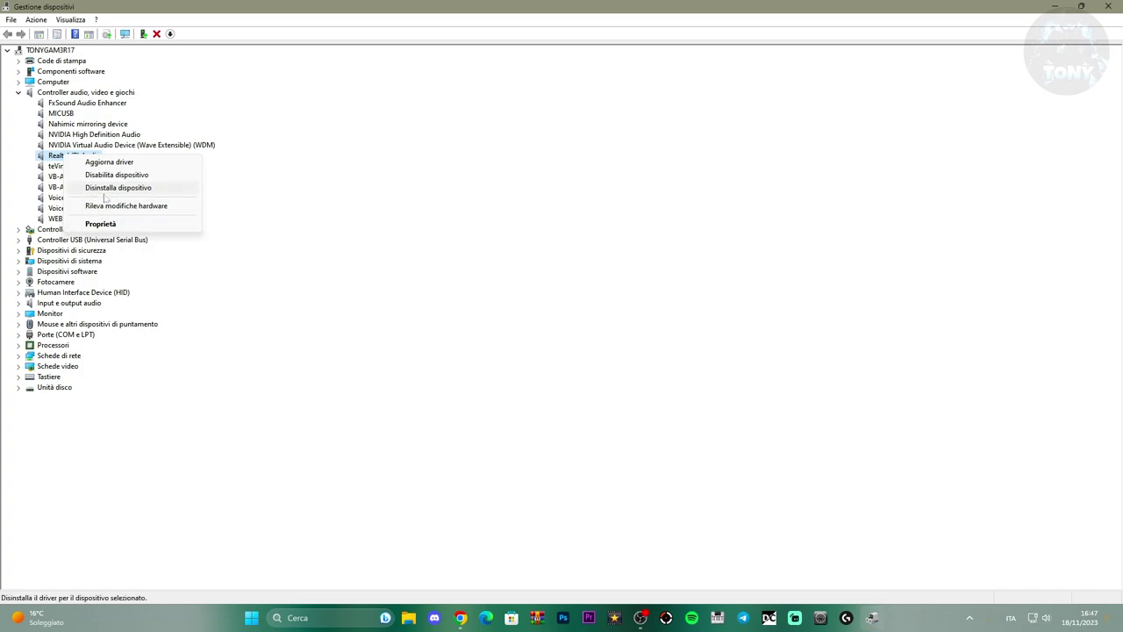
Display the computer's restart and shutdown options, and dismiss them without choosing one.
click(251, 618)
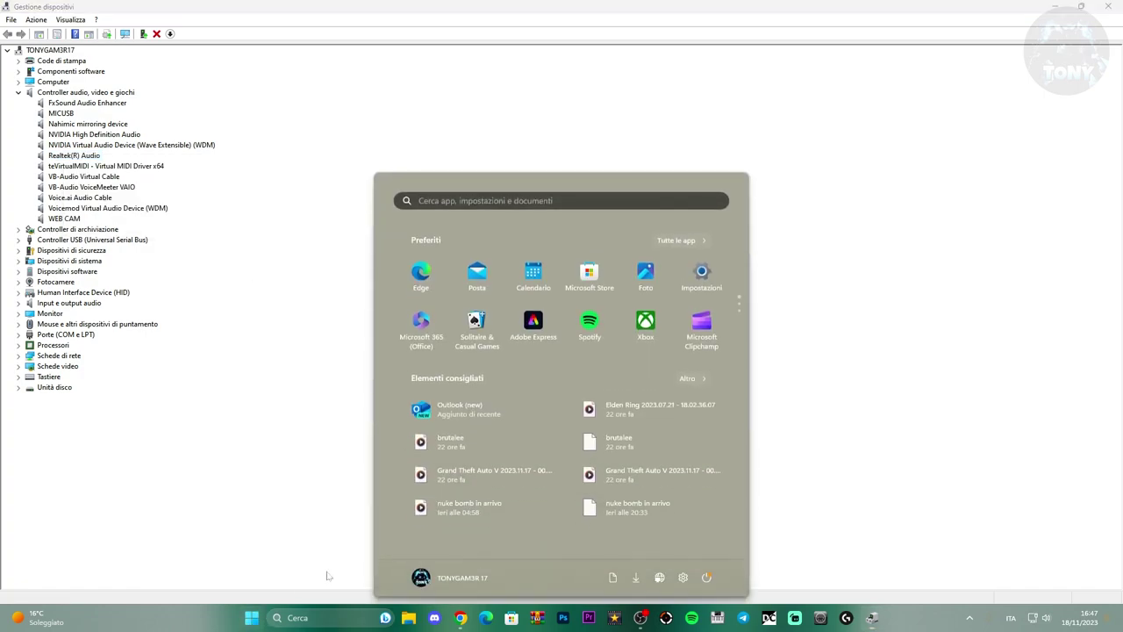
click(707, 579)
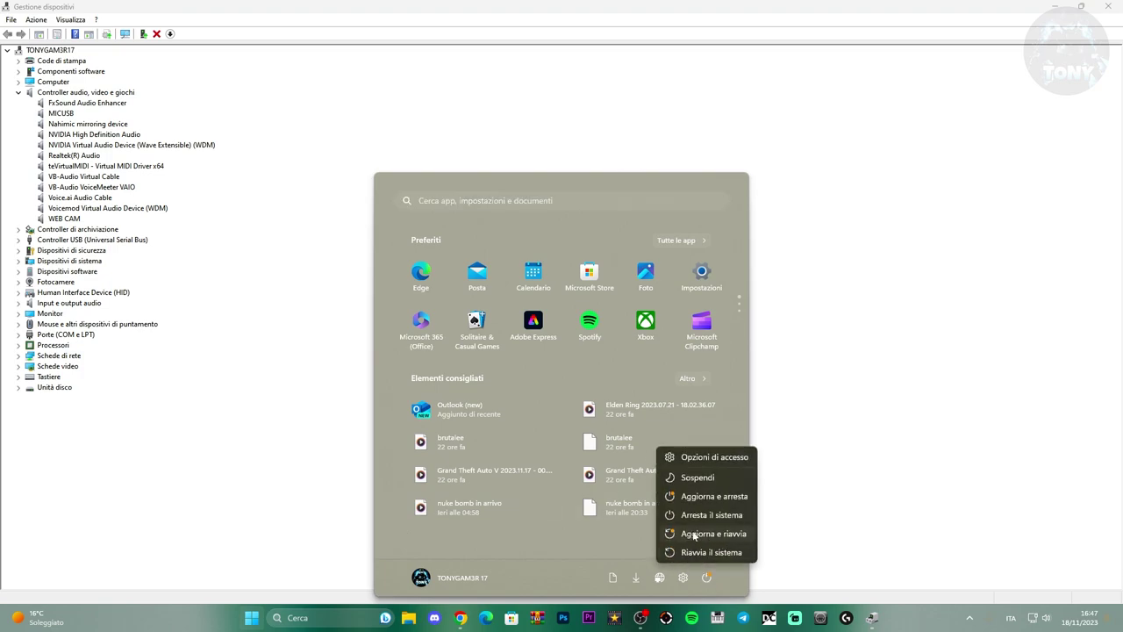
click(275, 506)
click(221, 517)
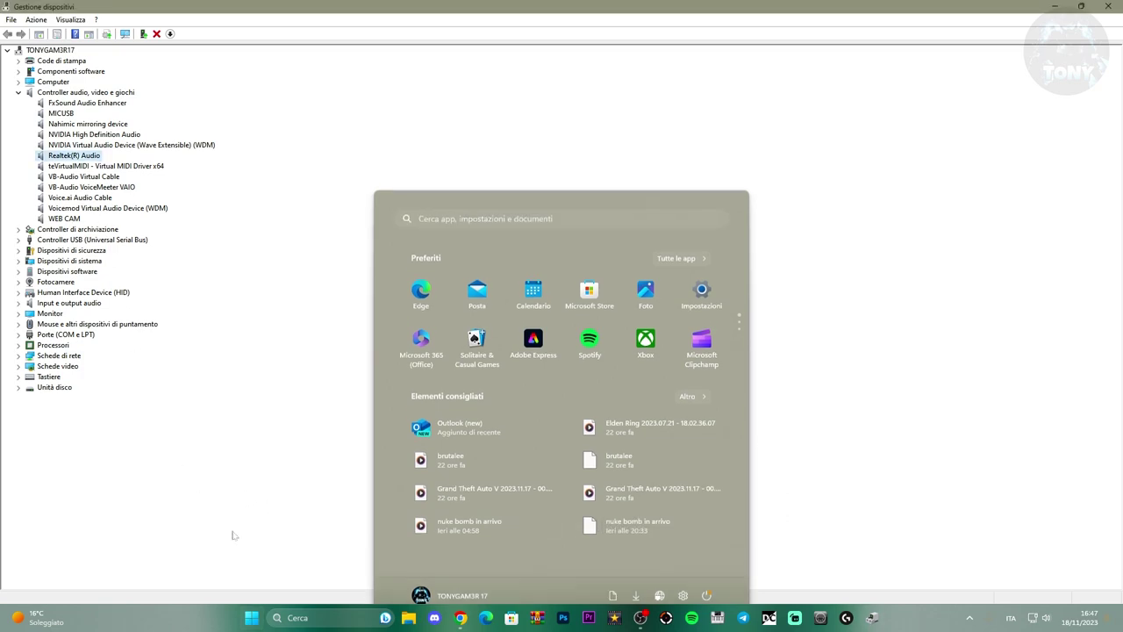
Display the Realtek(R) Audio device's available actions again, and close Gestione dispositivi without choosing one.
right_click(63, 158)
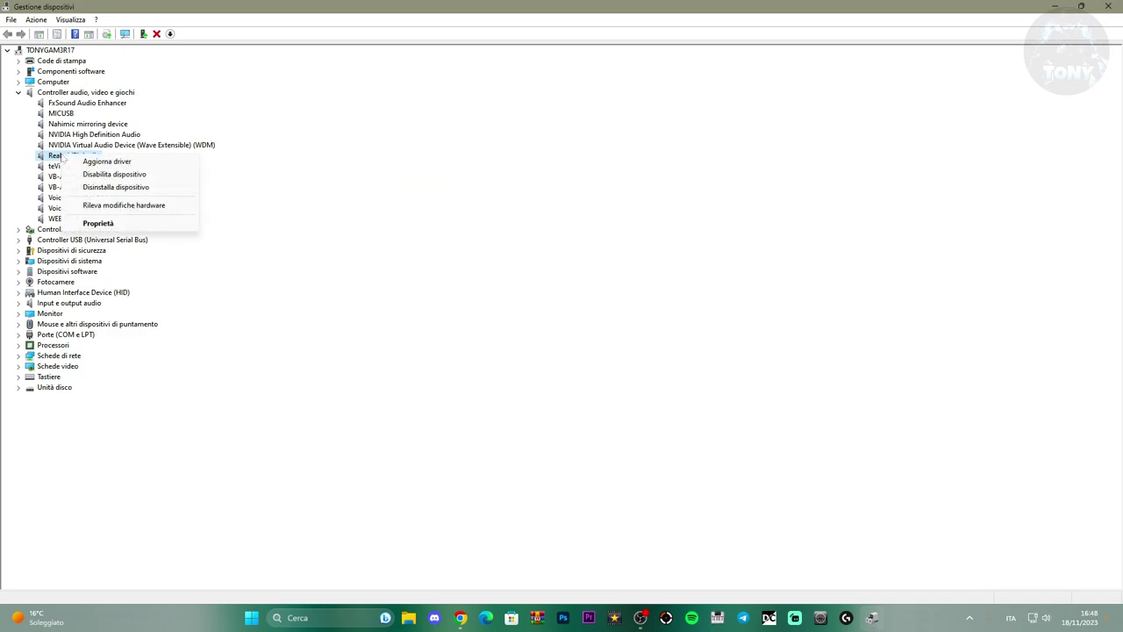
click(15, 178)
drag(147, 11, 220, 54)
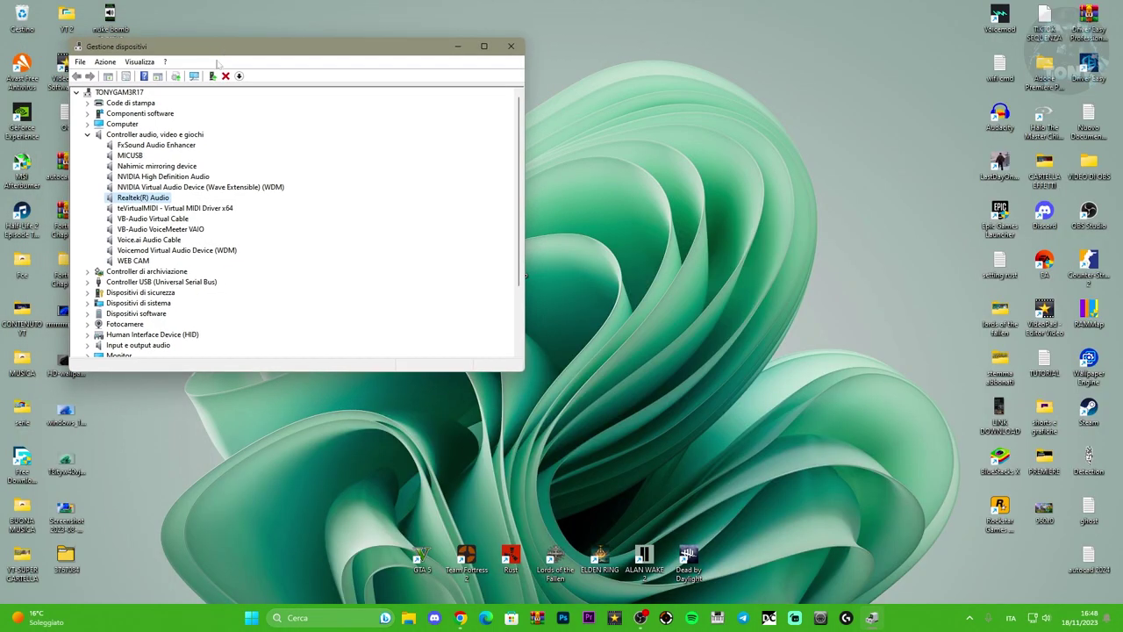
click(511, 46)
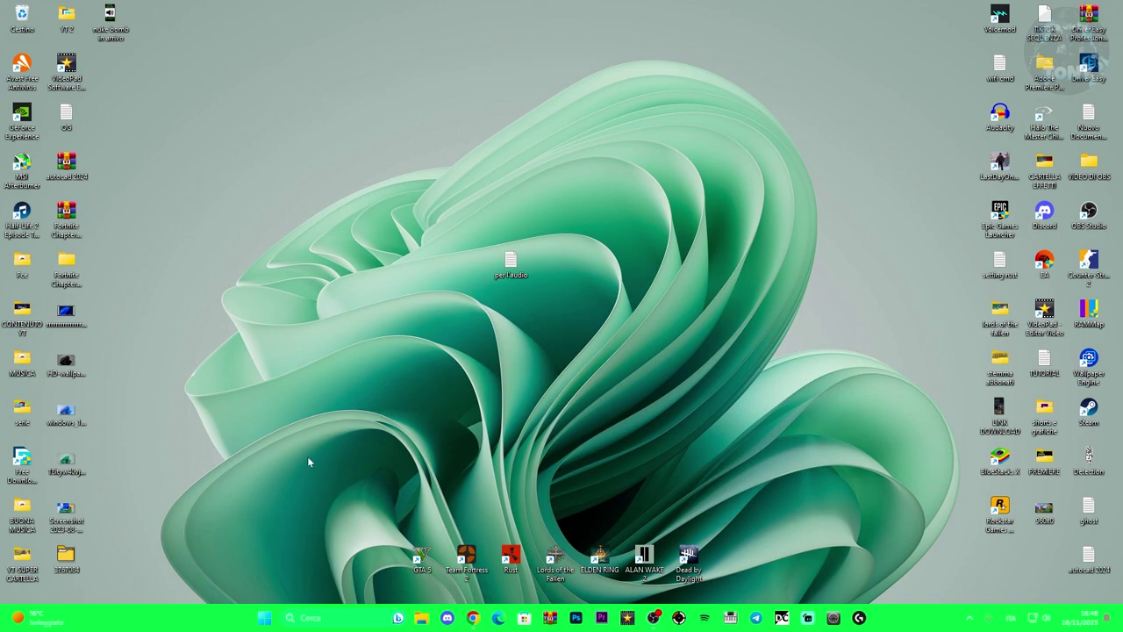
Search Windows for cmd and open Prompt dei comandi as administrator.
click(343, 618)
text(cmd)
right_click(352, 256)
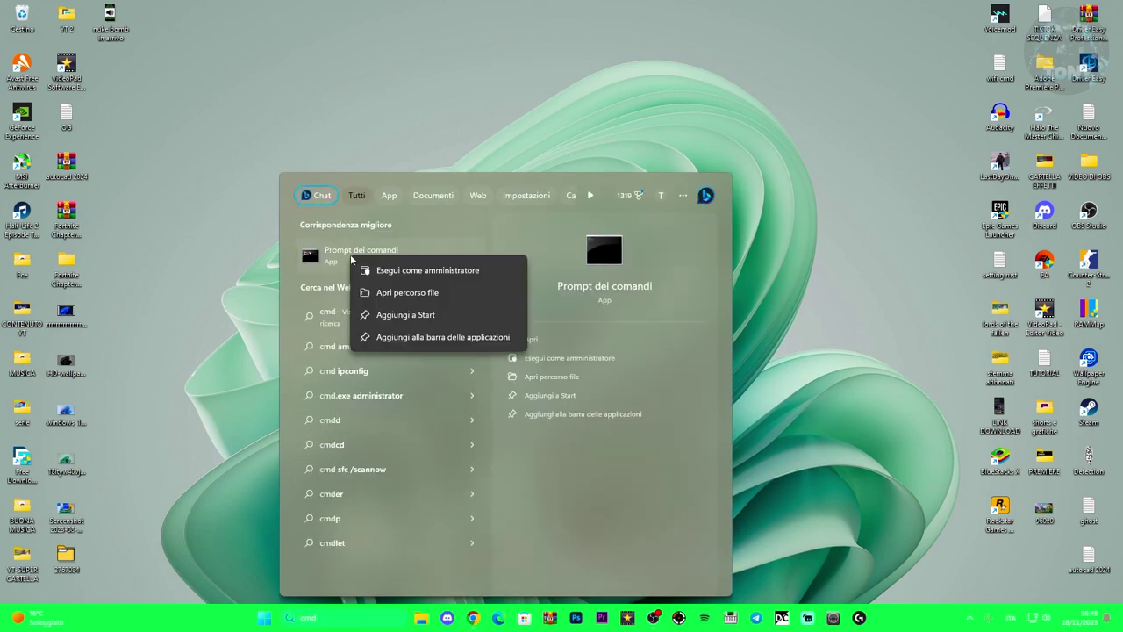
click(427, 274)
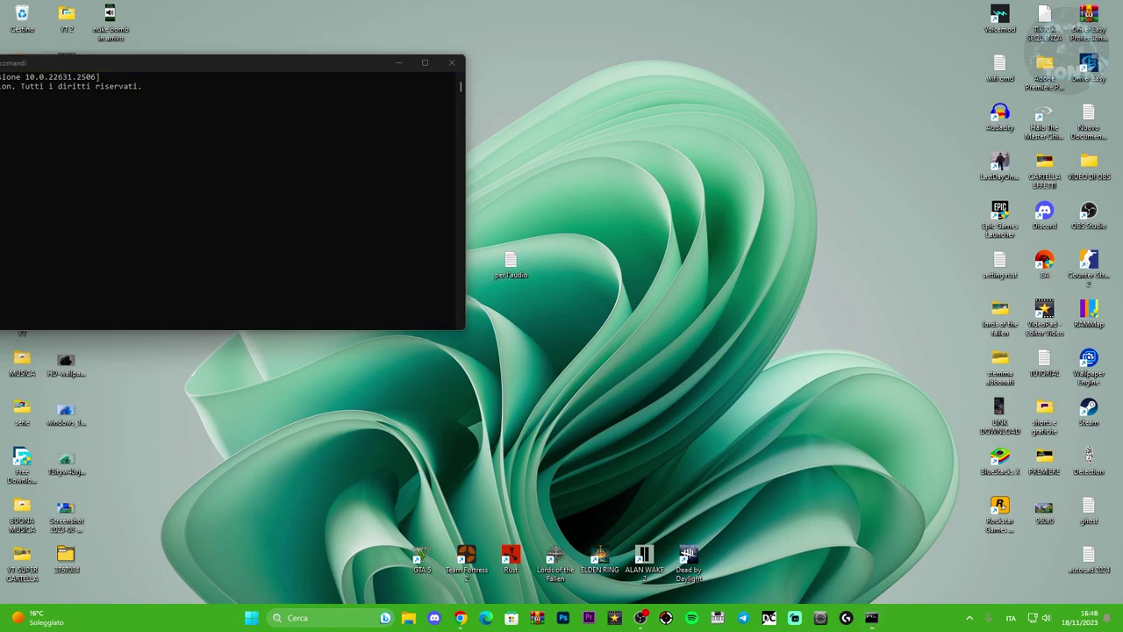
Run net localgroup Administrators /add networkservice and net localgroup Administrators /add localservice from the per l'audio notes, and close both windows.
double_click(509, 263)
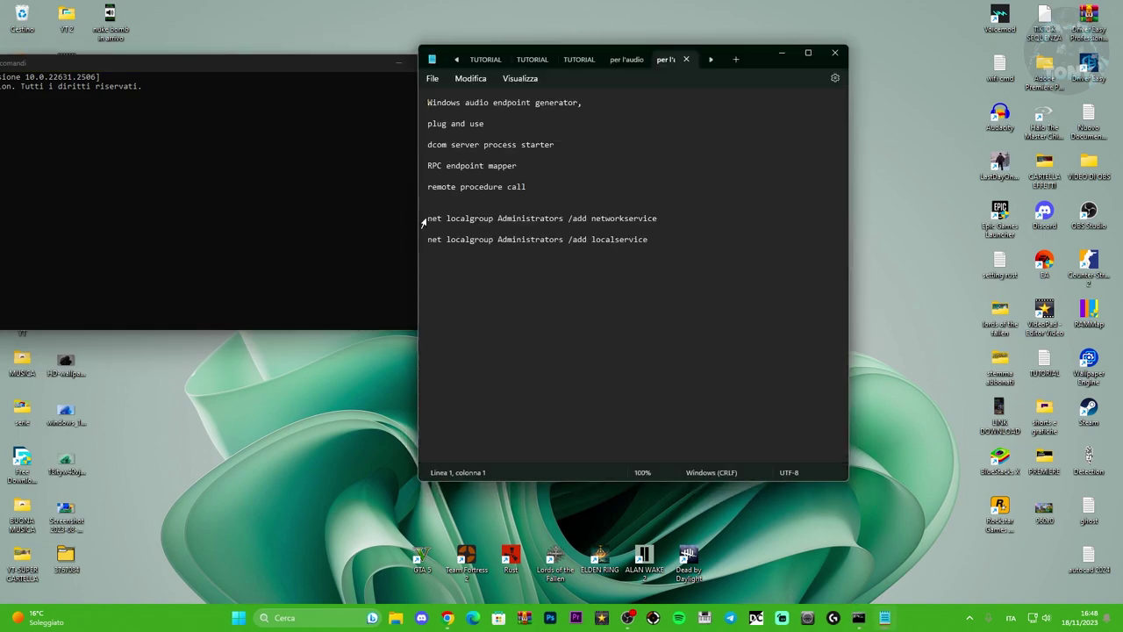
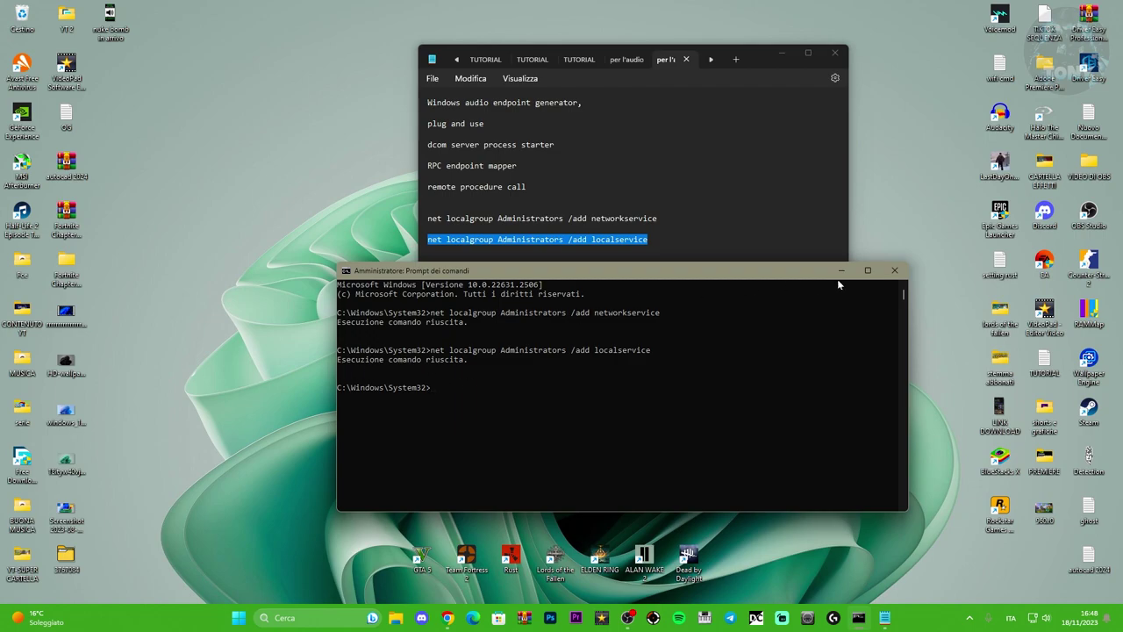
click(894, 270)
click(834, 52)
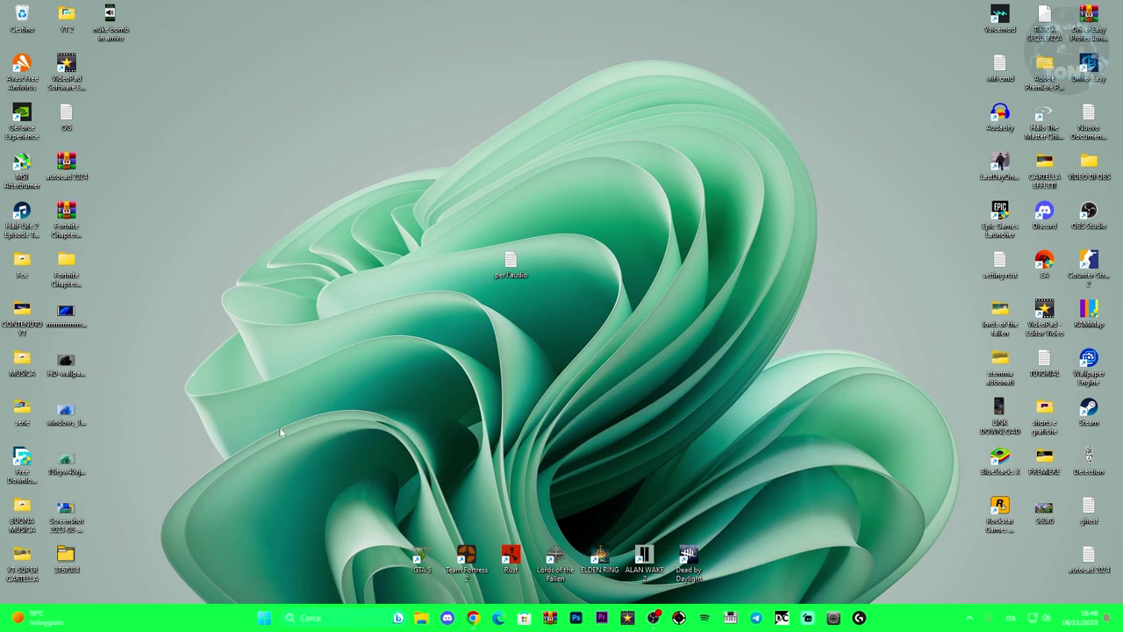
Open the system properties by running sysdm.cpl from the Esegui dialog.
key(super+r)
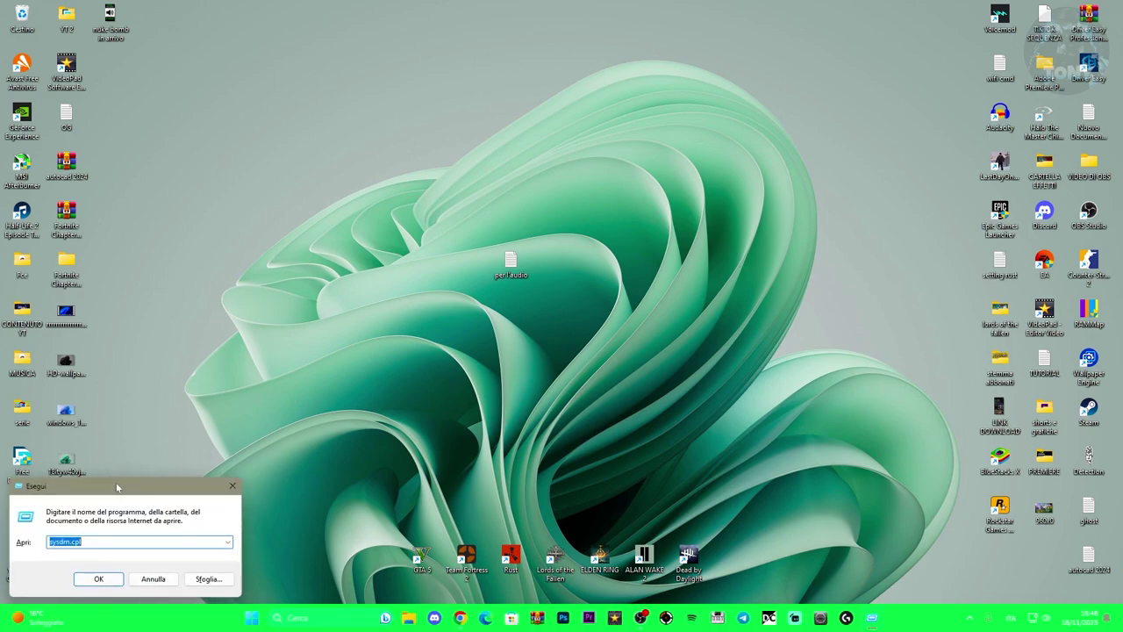
drag(115, 481, 282, 374)
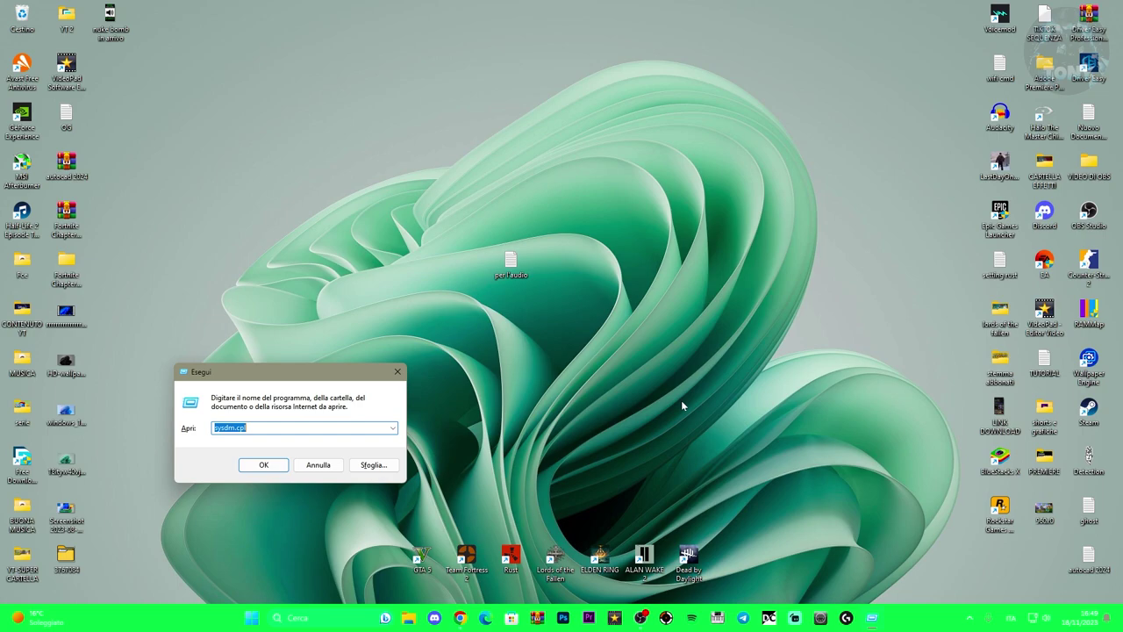
click(230, 428)
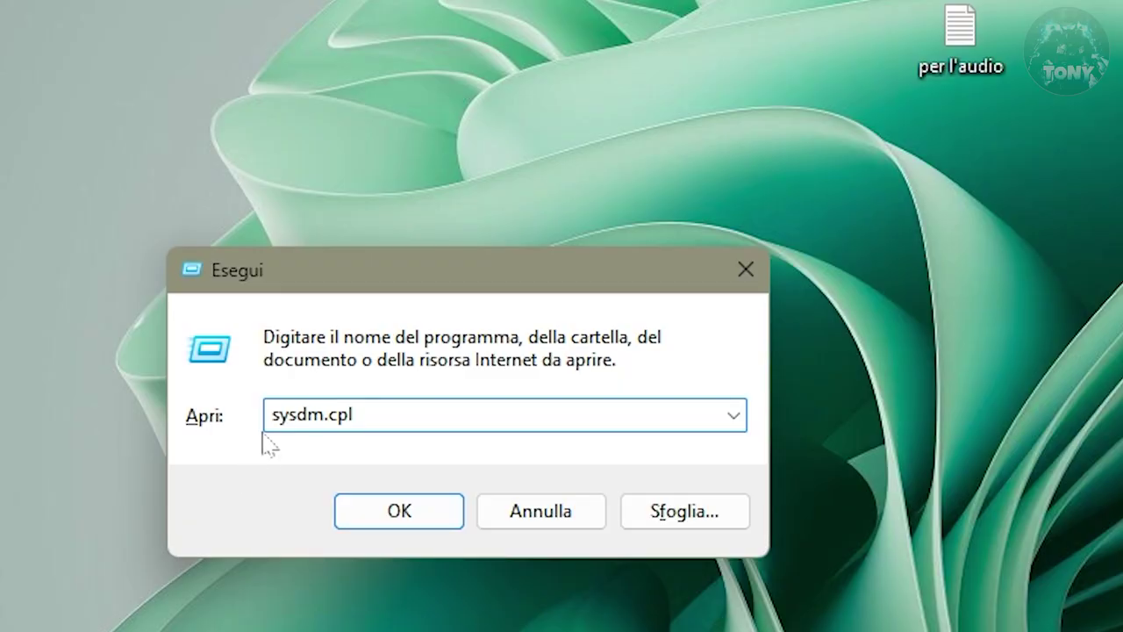
click(399, 511)
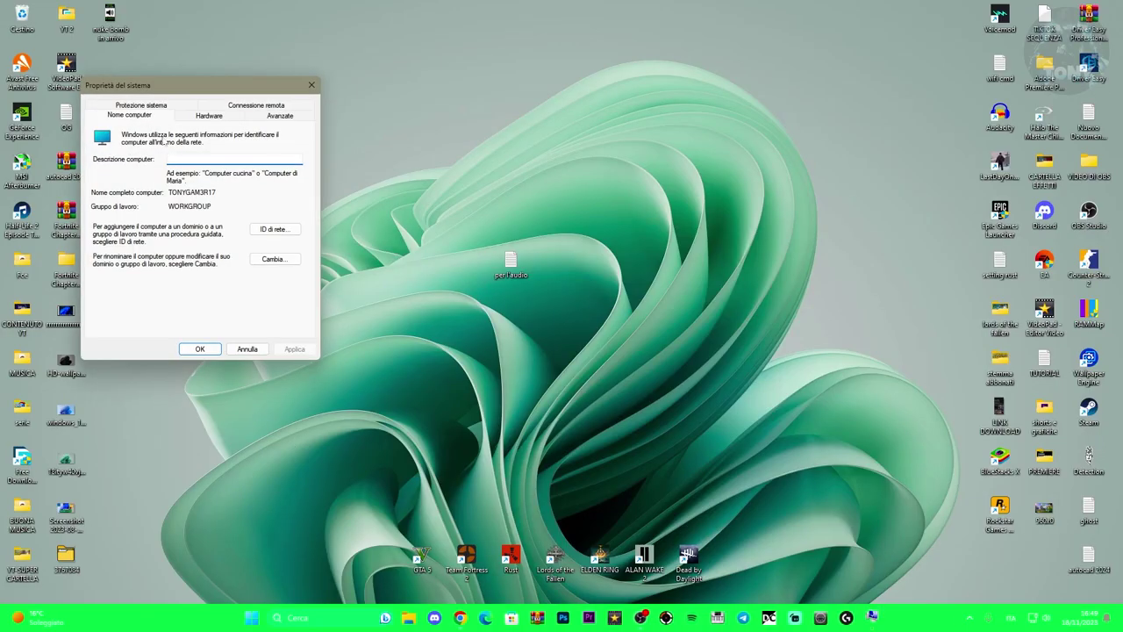
Set automatic downloading of manufacturers' apps and icons to No in the device installation settings, save it, and close the system properties.
click(208, 116)
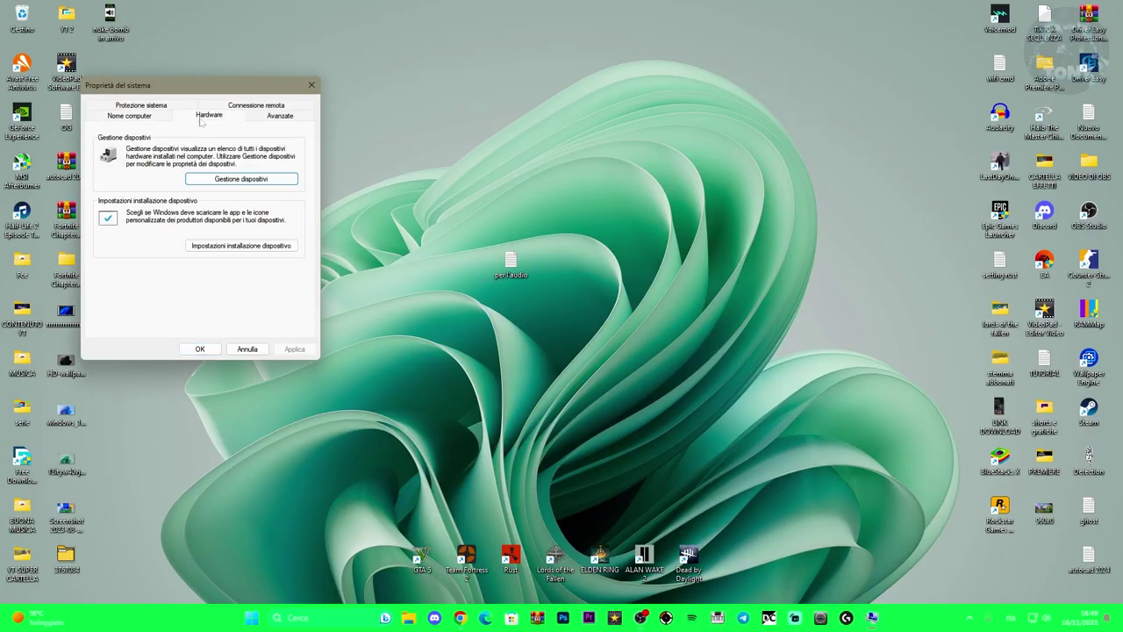
click(217, 245)
click(120, 201)
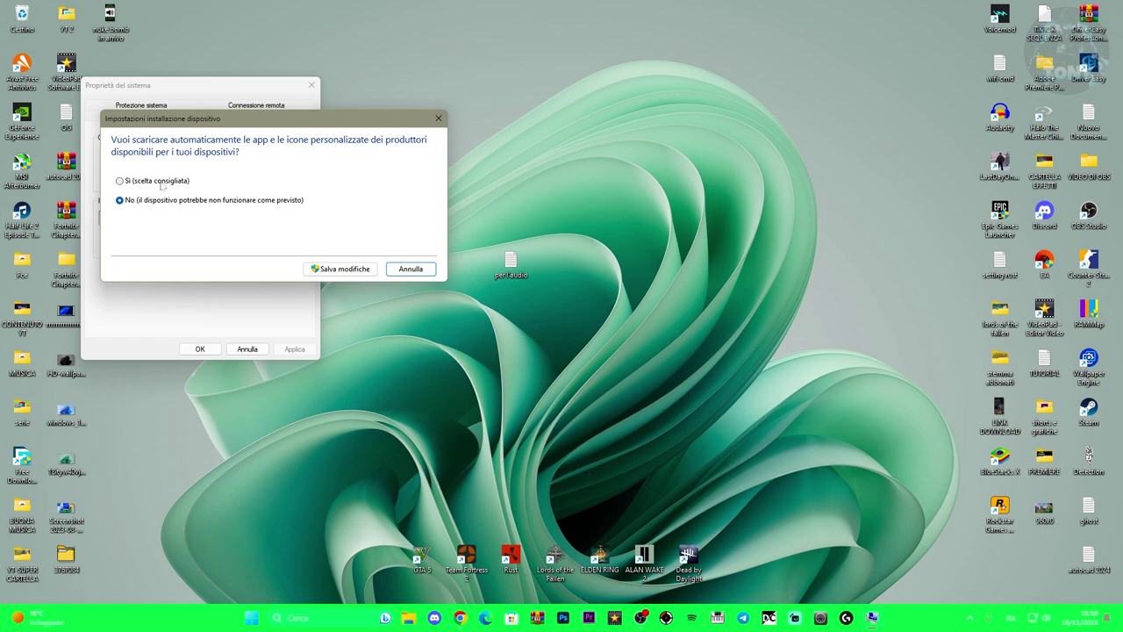
click(344, 272)
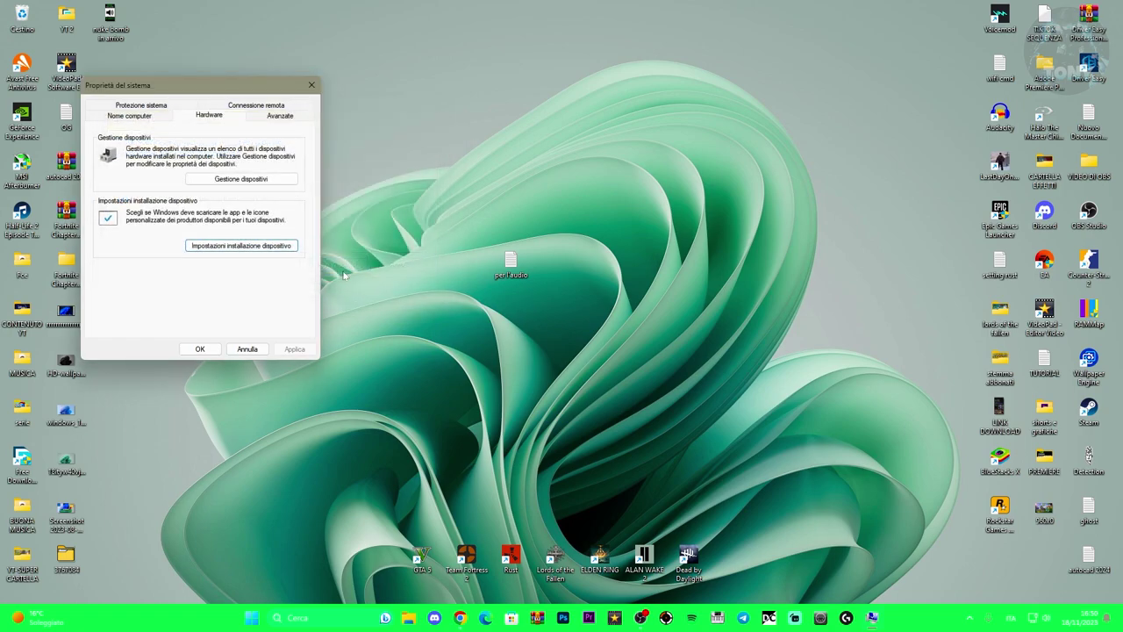
click(209, 347)
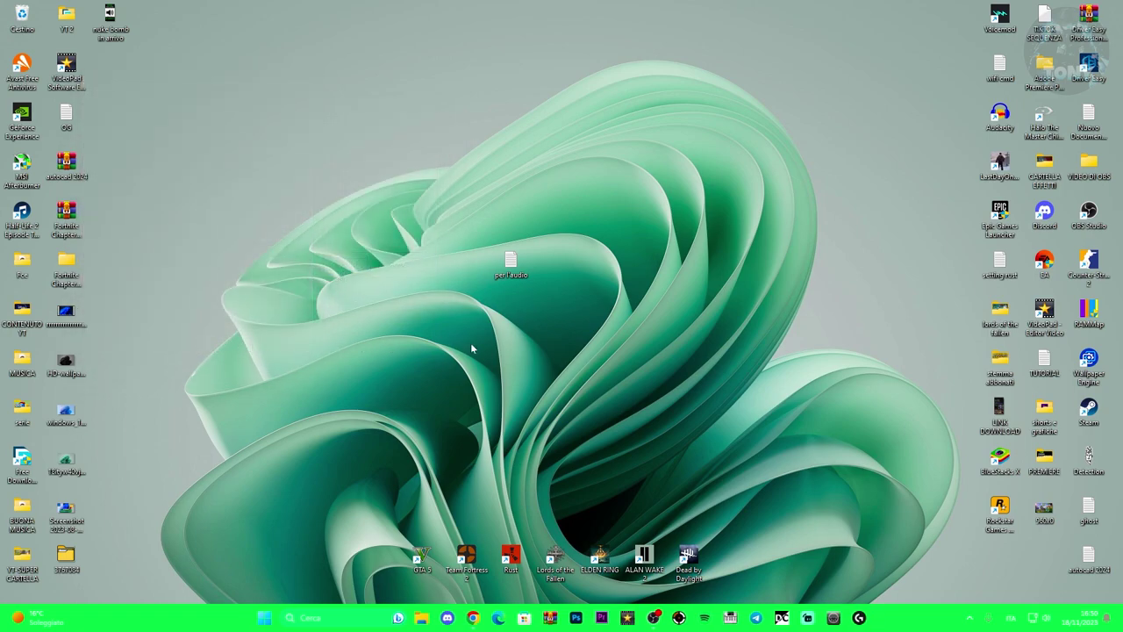
Move the per l'audio file aside on the desktop, and open Altre impostazioni audio from the system's audio settings.
drag(517, 261, 476, 194)
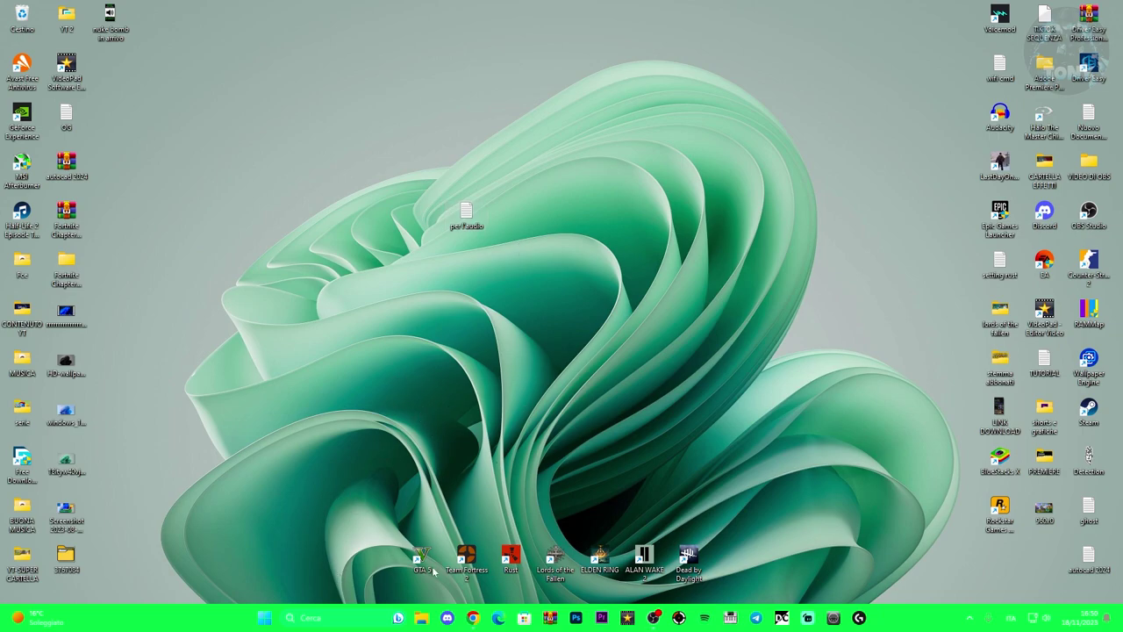
right_click(1047, 621)
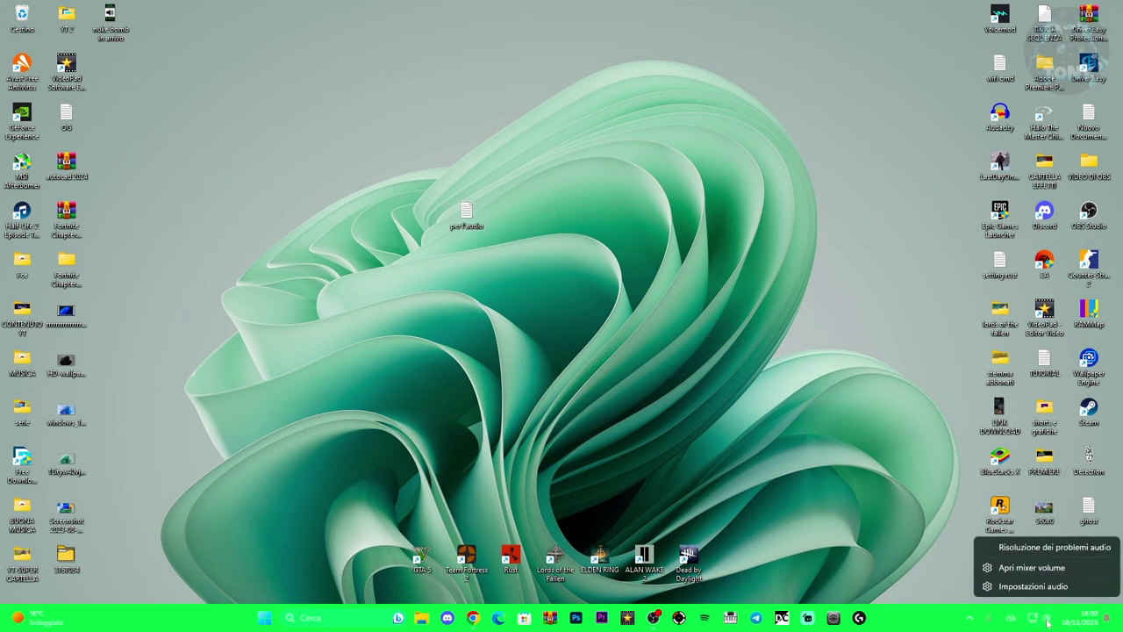
click(1053, 568)
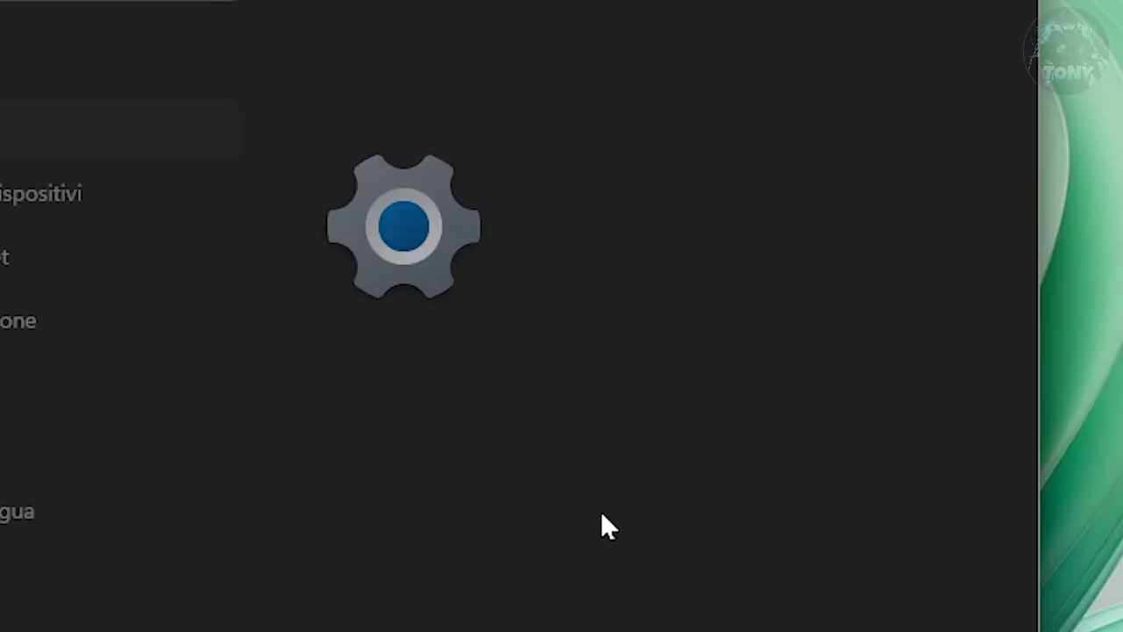
scroll(611, 250, down, 3)
scroll(612, 250, down, 10)
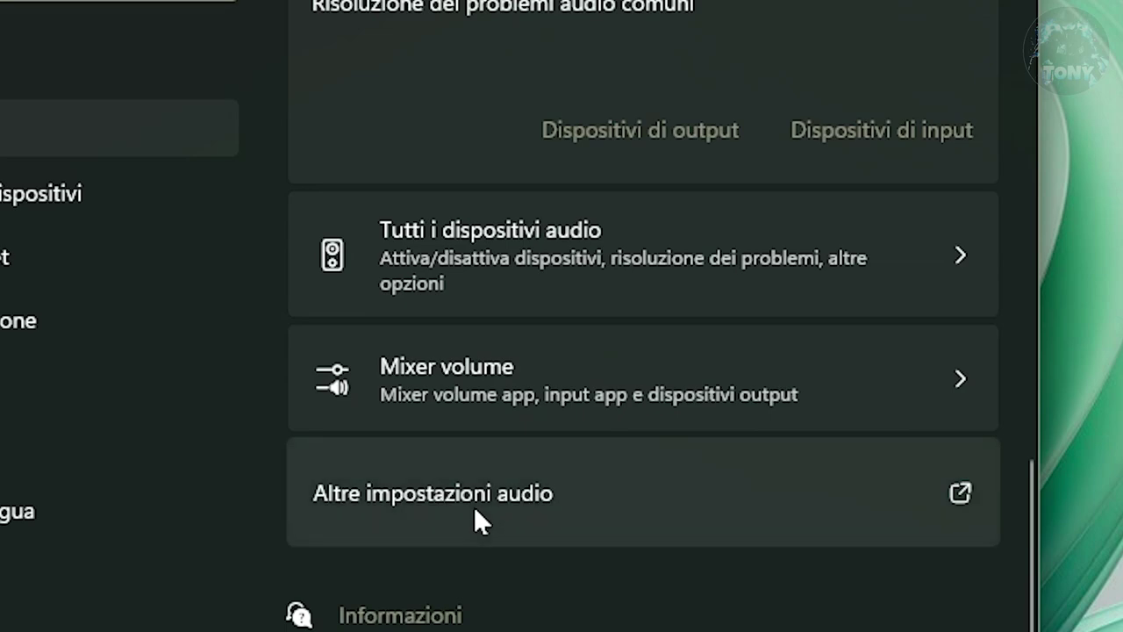
click(473, 506)
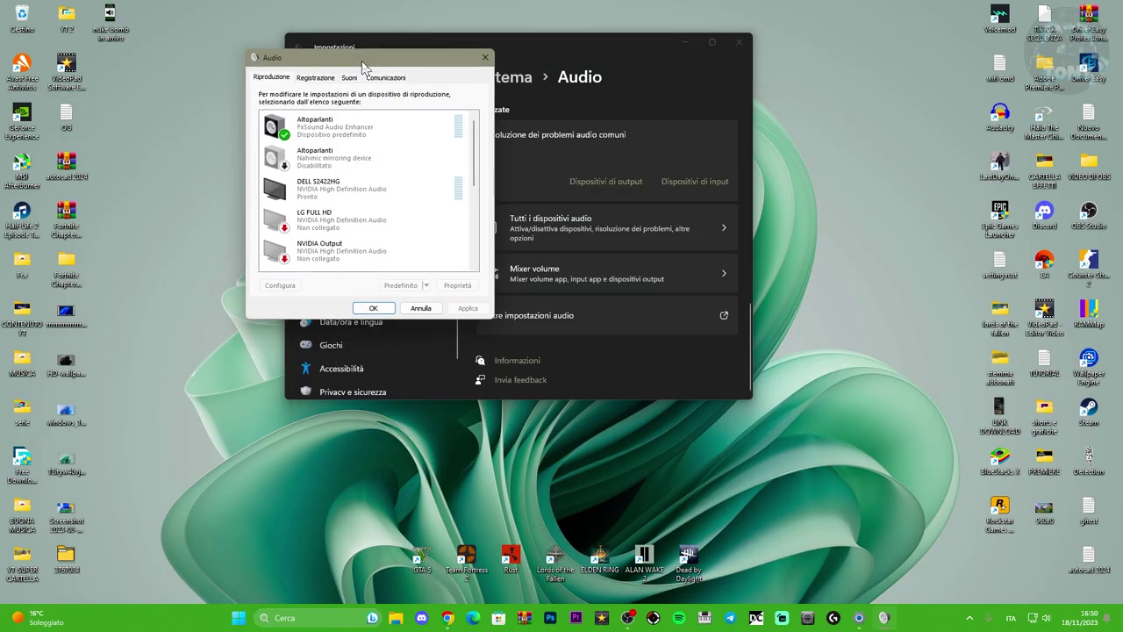
Look through the recording and playback devices, and display the available actions for the FxSound Audio Enhancer speakers.
click(315, 78)
click(271, 77)
drag(471, 143, 470, 85)
click(358, 133)
right_click(321, 131)
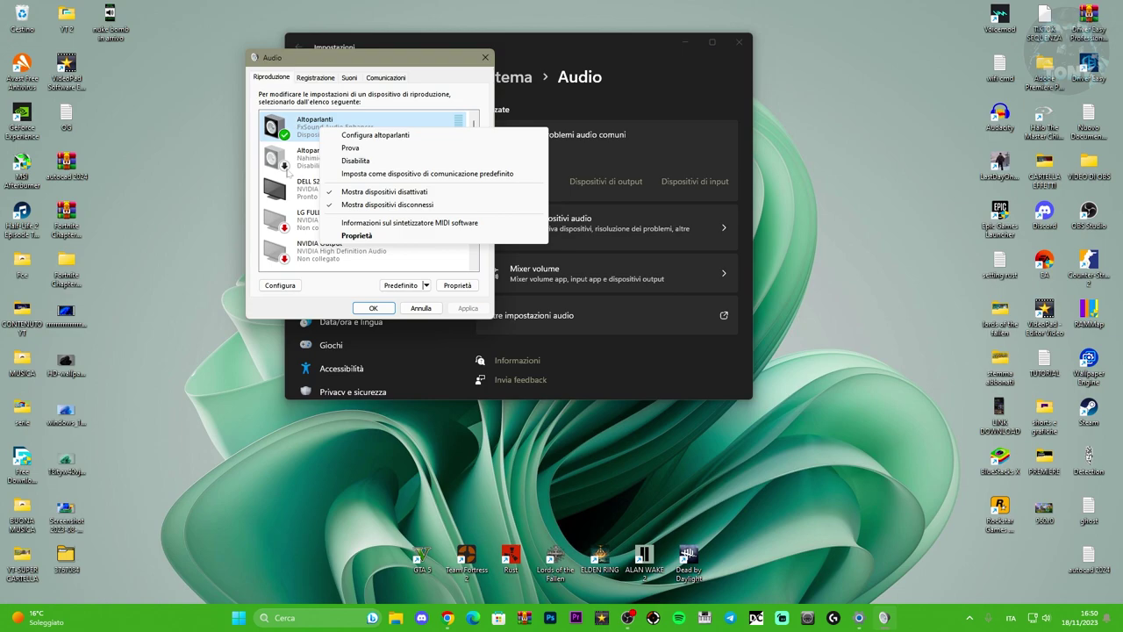
Select the Nahimic mirroring device speakers, display their available actions, and dismiss them without choosing one.
click(291, 169)
click(294, 167)
right_click(312, 163)
click(296, 127)
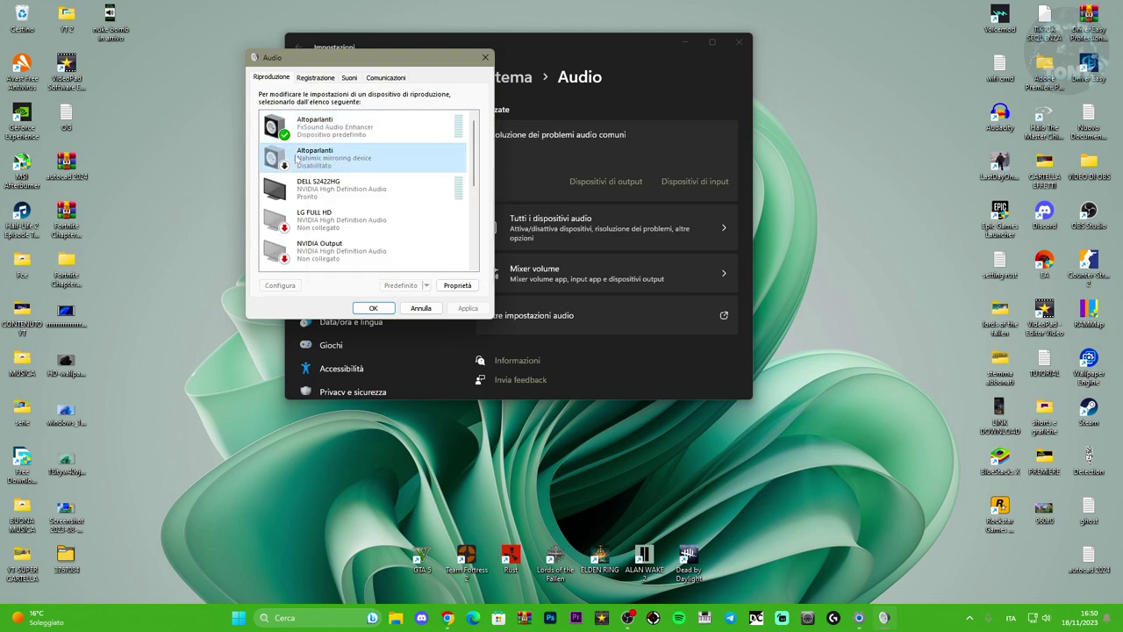
Open the FxSound Audio Enhancer speakers' properties and review the Audio spaziale, Avanzate, Livelli and Generale settings.
click(296, 126)
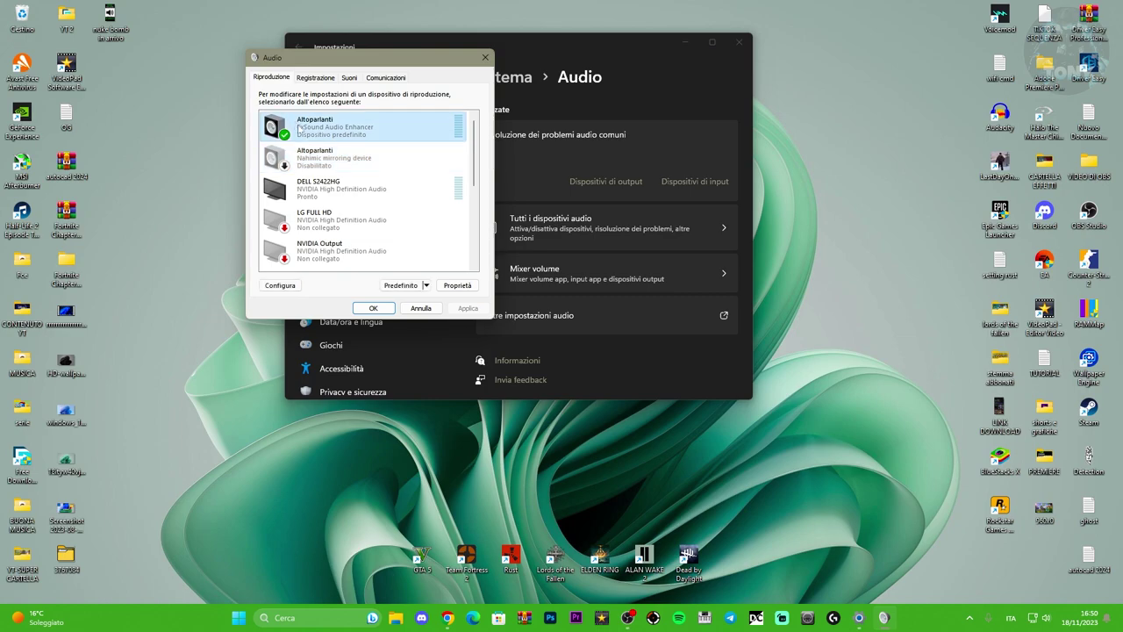
right_click(298, 128)
click(335, 237)
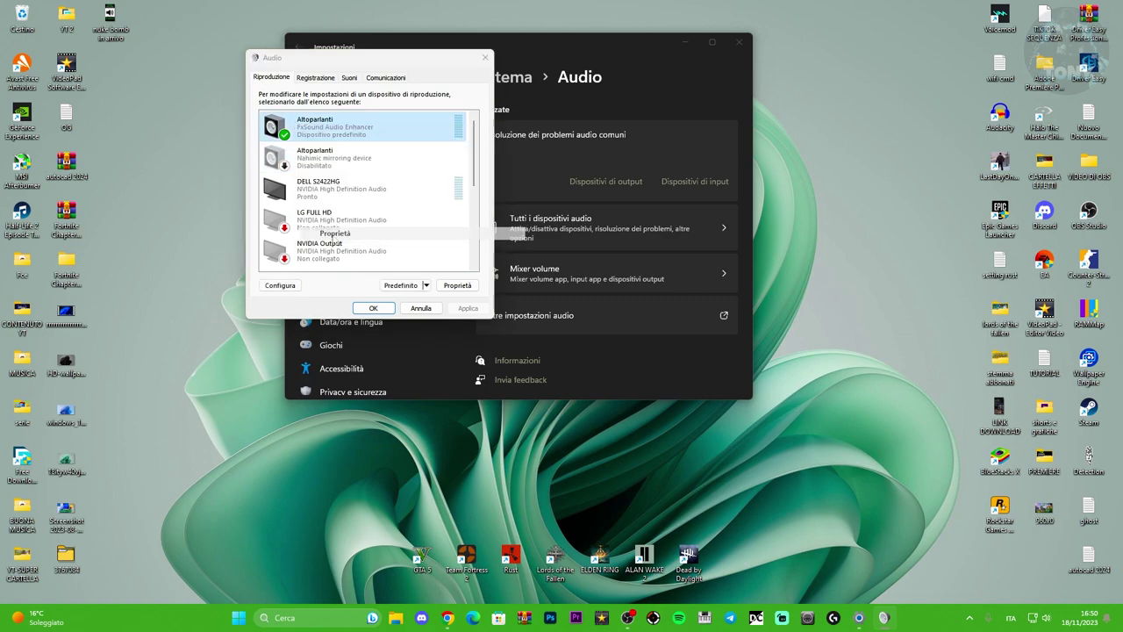
click(383, 122)
click(343, 122)
click(313, 122)
click(286, 124)
click(314, 124)
click(343, 123)
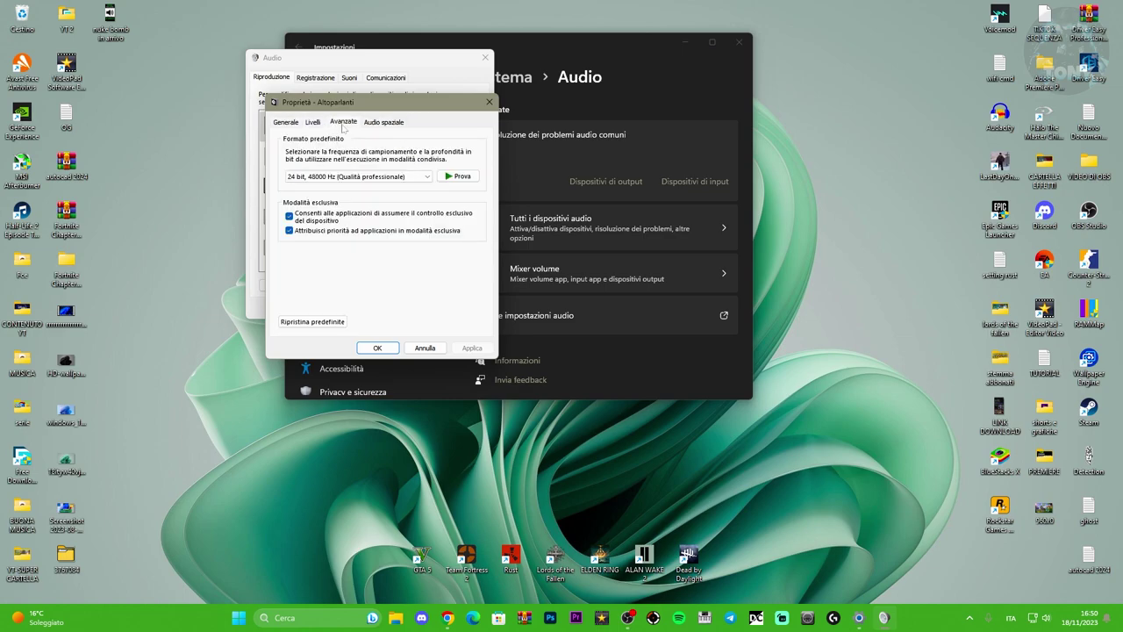
Test the speakers' default format of 24 bit, 48000 Hz, and close the properties, Audio and Impostazioni windows.
click(459, 178)
click(377, 348)
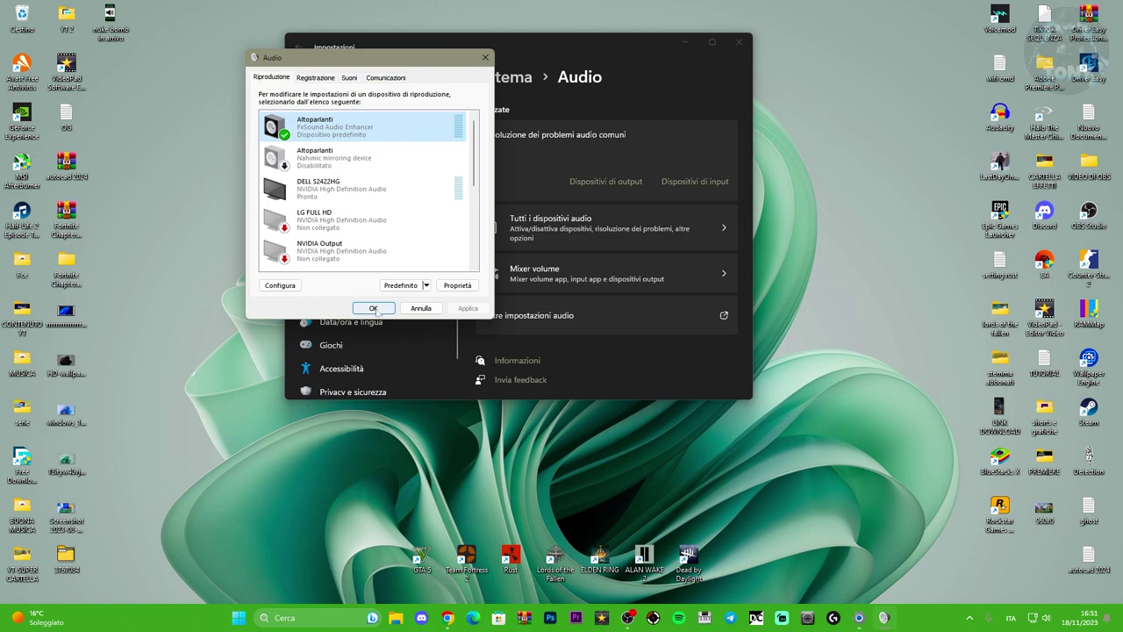
click(735, 48)
click(376, 308)
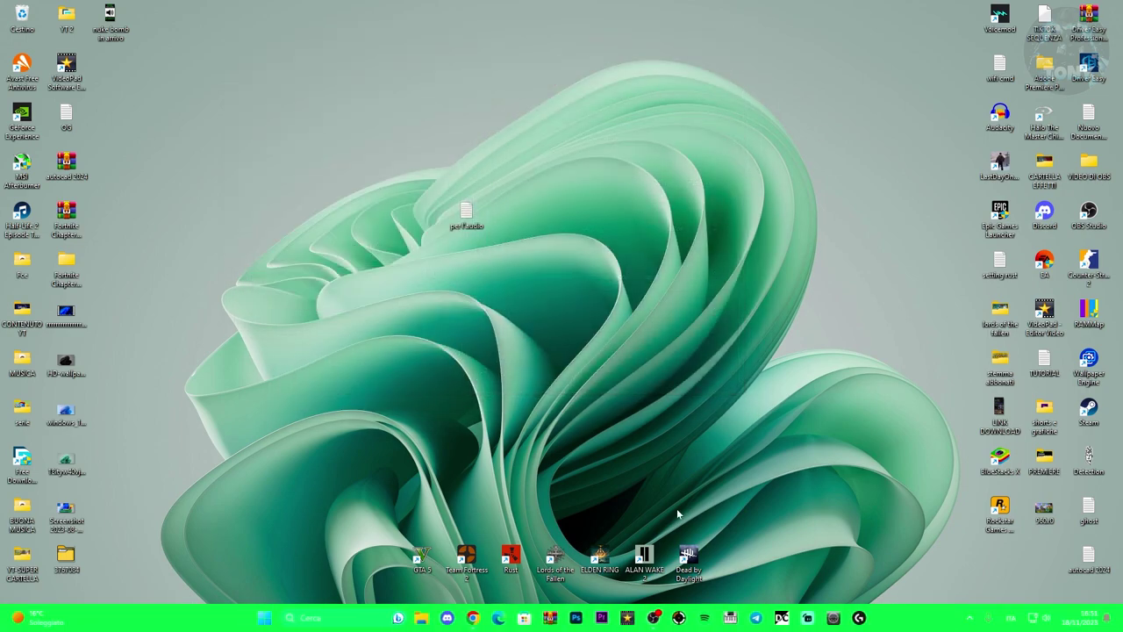